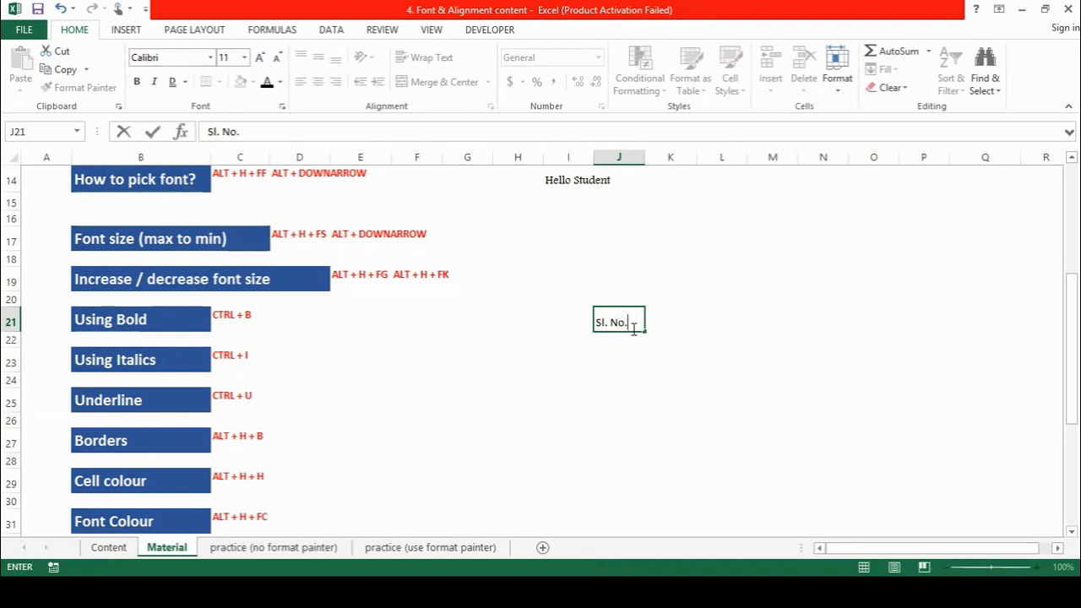
# - Enter the column headers First Name and Last Name in K21 and L21, beside Sl. No
pyautogui.press('Tab')
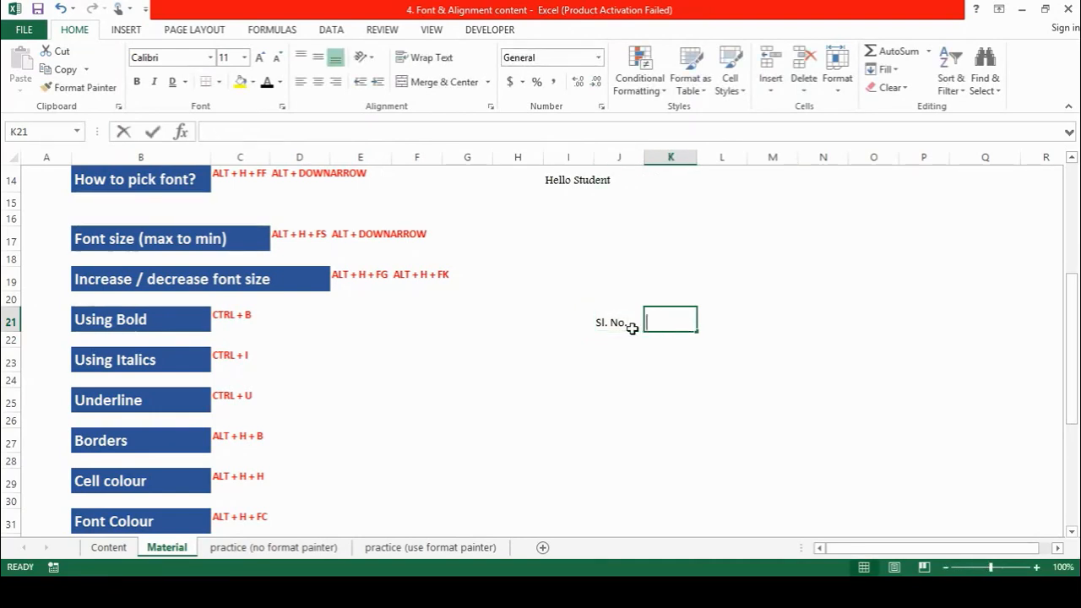
pyautogui.write('Fo')
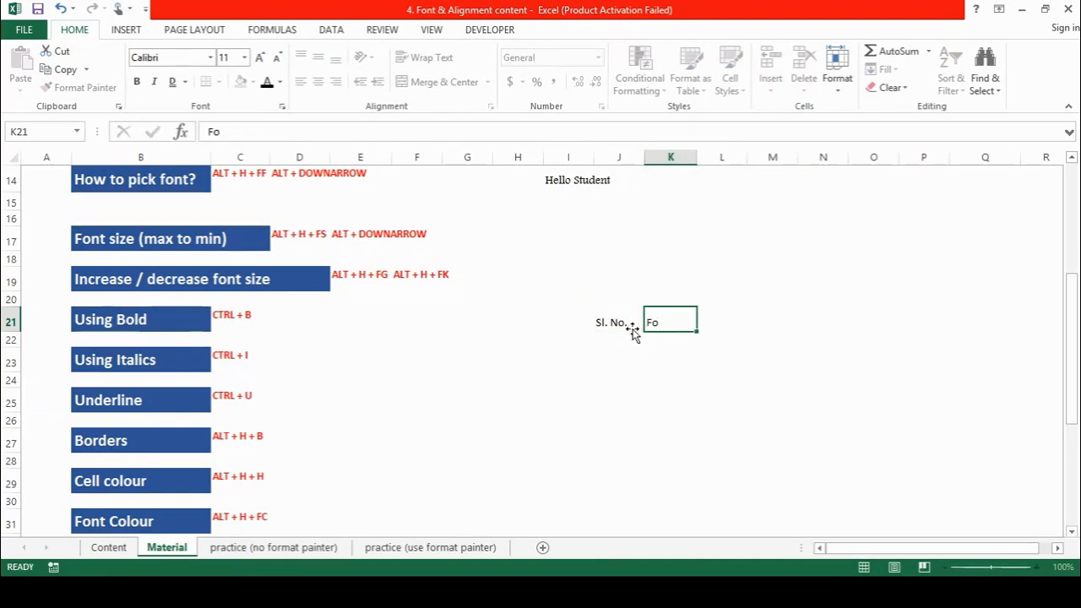
pyautogui.press('Tab')
pyautogui.hotkey('shift', 'Tab')
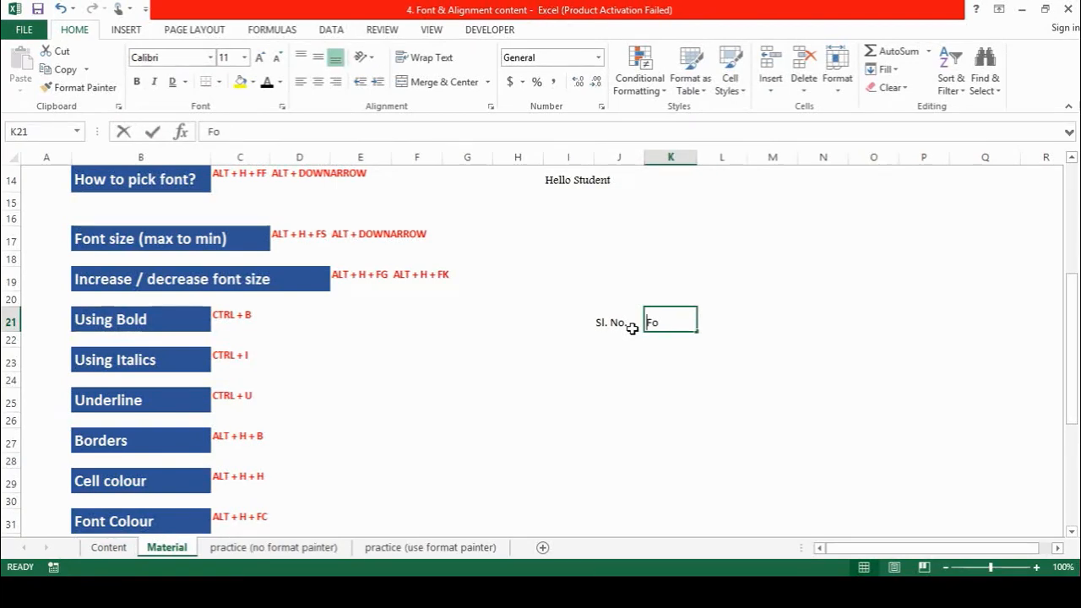
pyautogui.write('First Name')
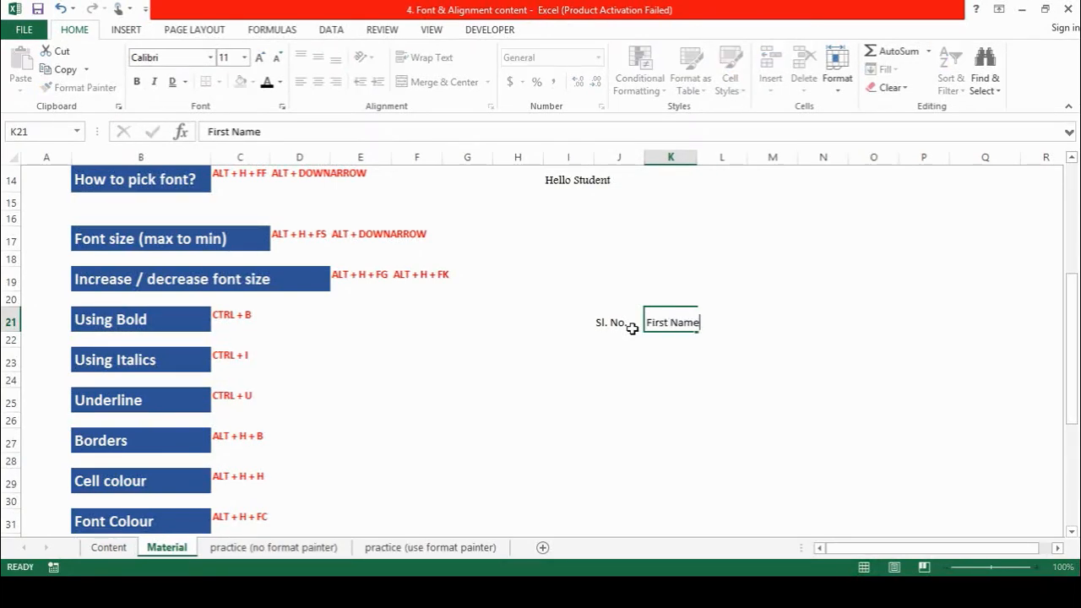
pyautogui.press('Tab')
pyautogui.write('Last')
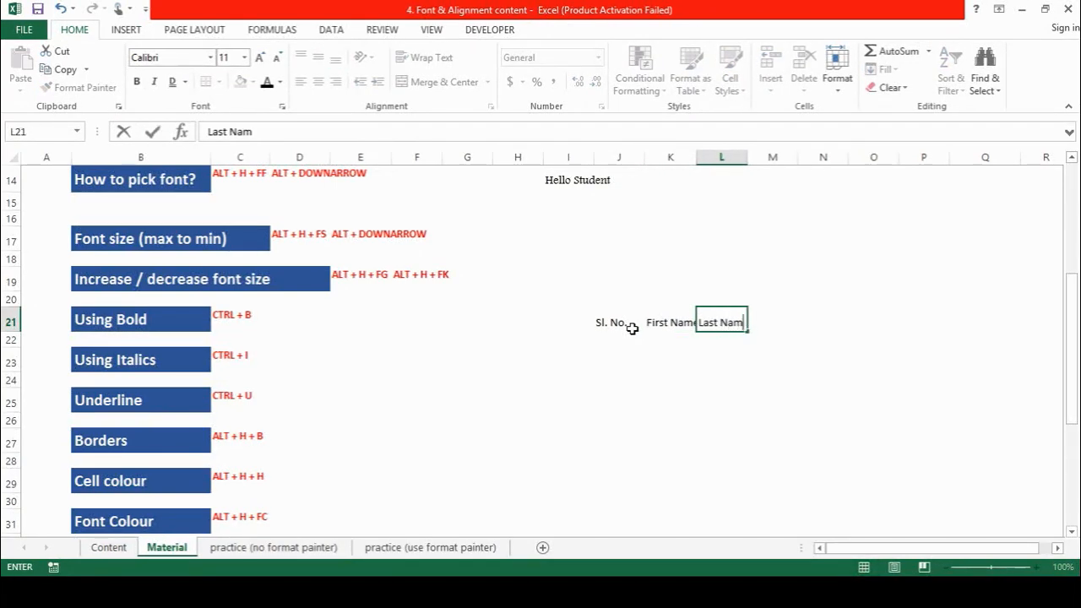
# - Enter the column headers Age, Gender and Place in cells M21 to O21
pyautogui.press('Tab')
pyautogui.write('Age')
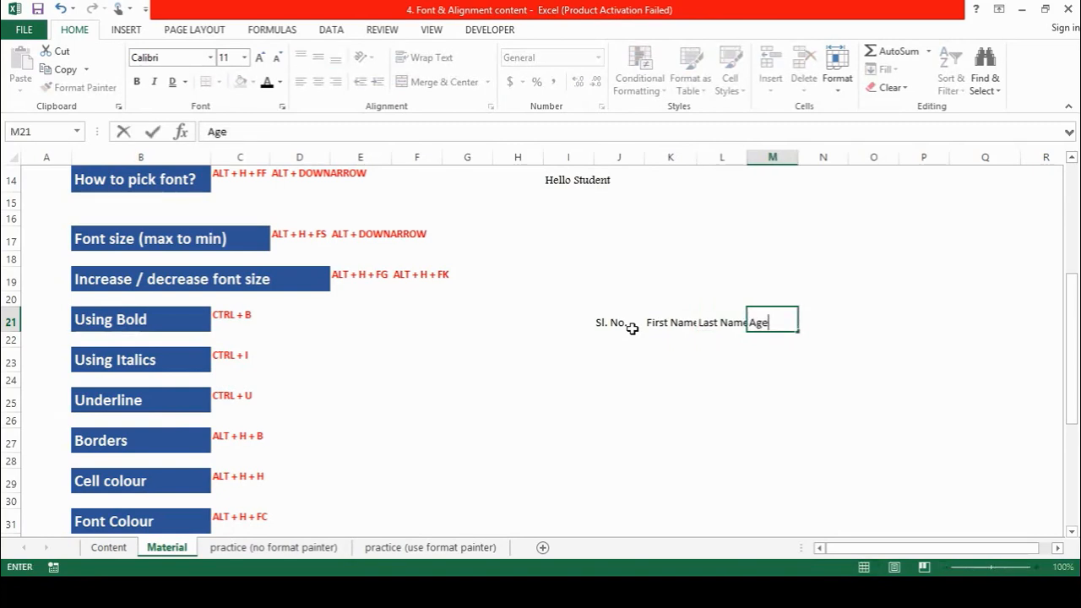
pyautogui.press('Tab')
pyautogui.write('Gen')
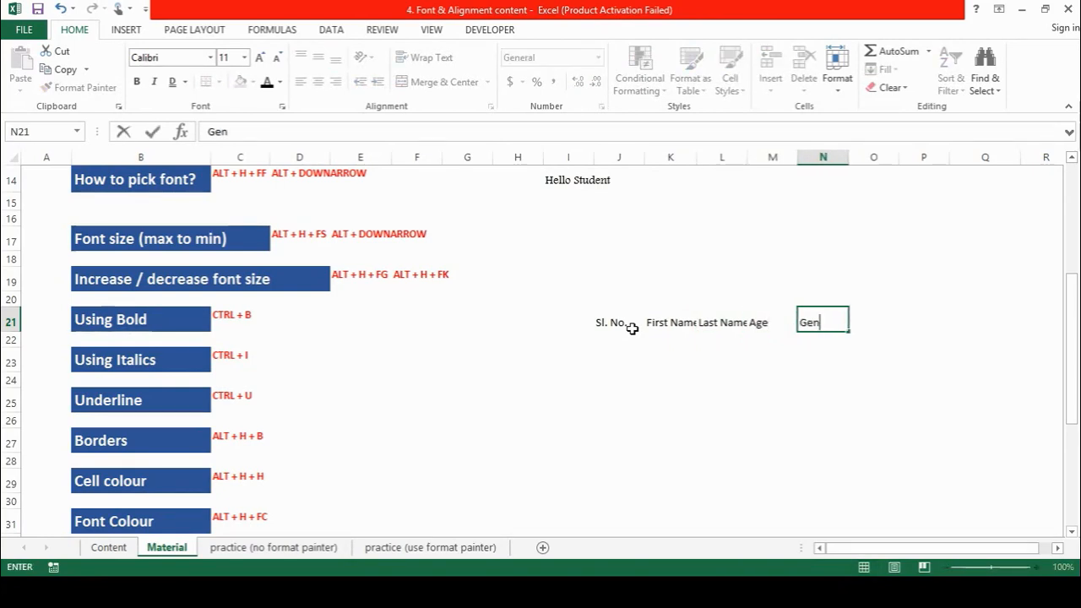
pyautogui.press('Tab')
pyautogui.write('Pl')
pyautogui.hotkey('ctrl', 'Return')
pyautogui.press('Return')
# - Enter 1 and 2 under Sl. No. and fill the series down to 7 in J28
pyautogui.press('Left')
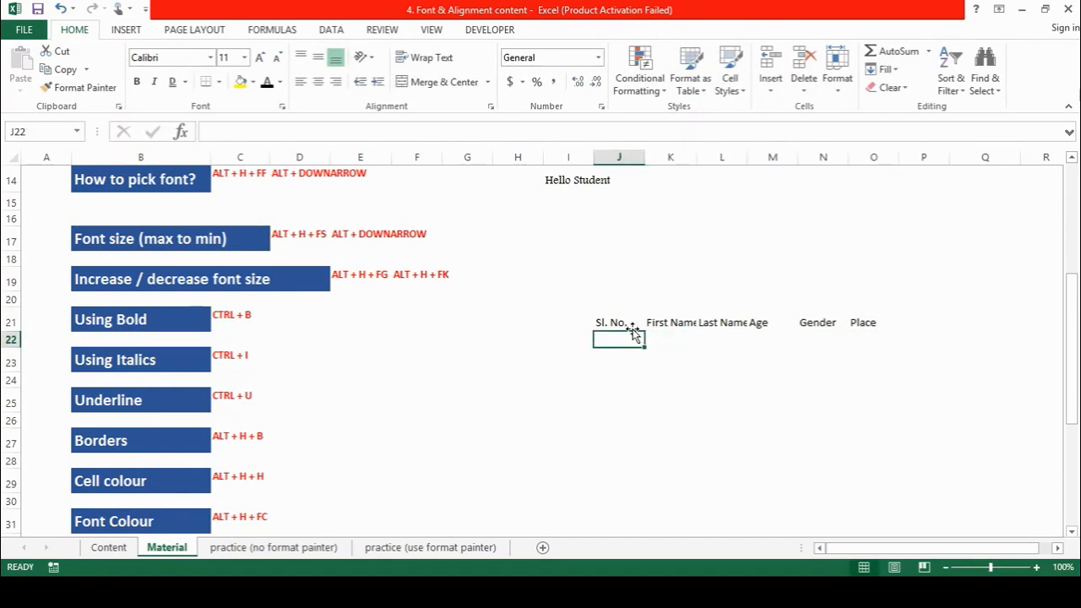
pyautogui.write('1')
pyautogui.press('Return')
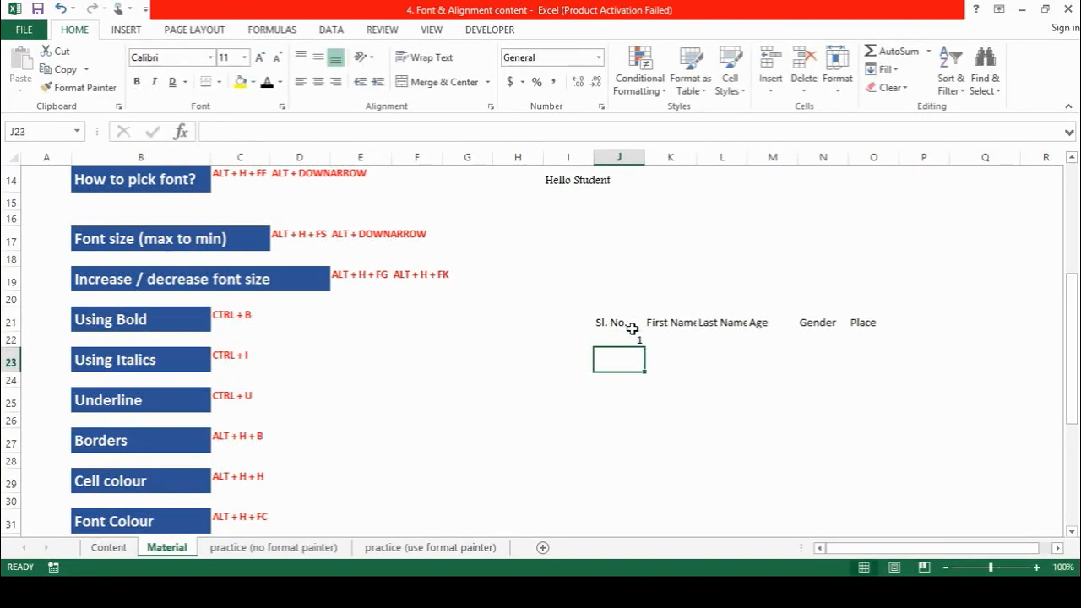
pyautogui.write('2')
pyautogui.press('Up')
pyautogui.hotkey('shift', 'Down')
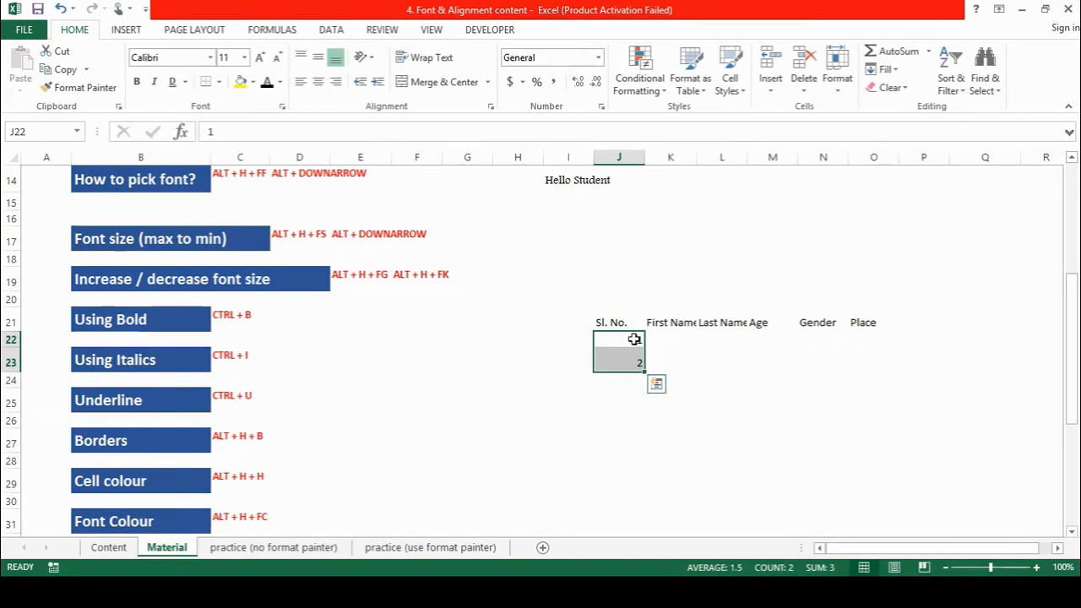
pyautogui.moveTo(643, 371); pyautogui.dragTo(643, 480)
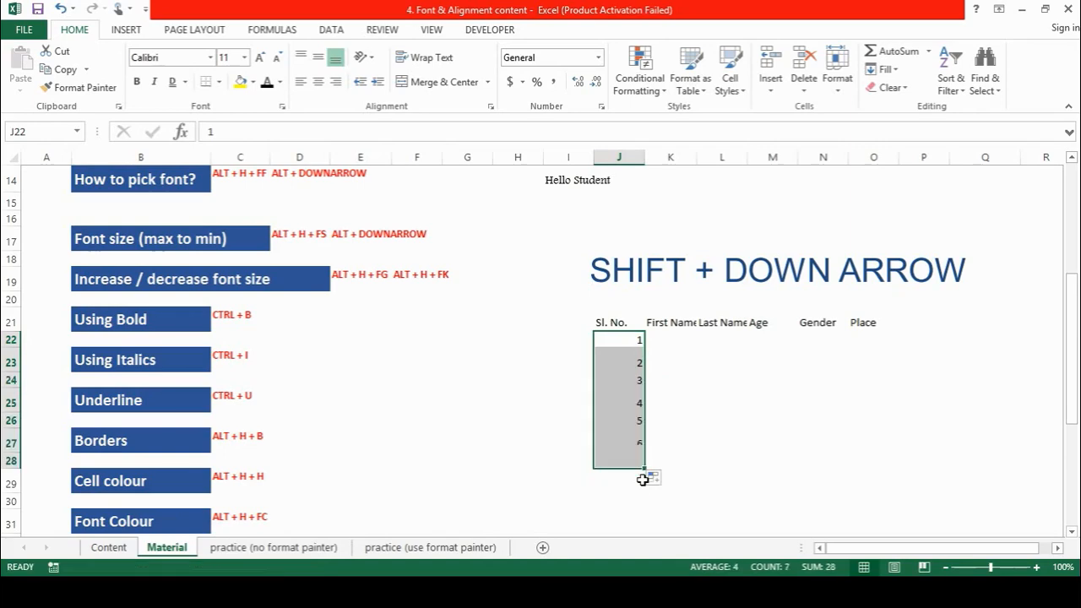
# - Fill the first record in K22:O22 with hdsja, ajshdj, 12, M and hgsadhg
pyautogui.click(675, 327)
pyautogui.click(671, 336)
pyautogui.write('hdsja')
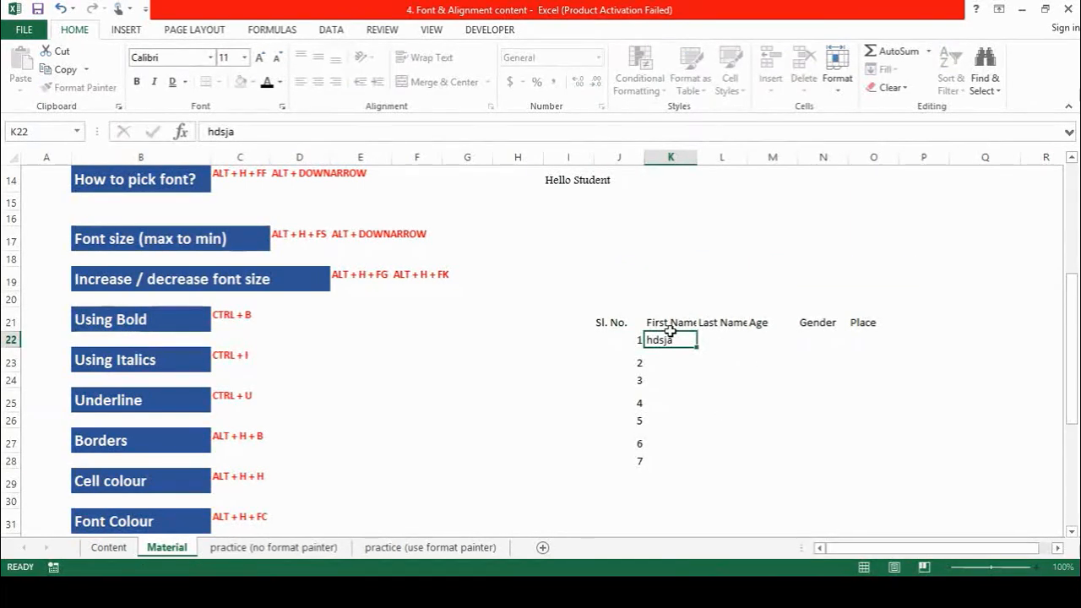
pyautogui.press('Tab')
pyautogui.write('ajshdj')
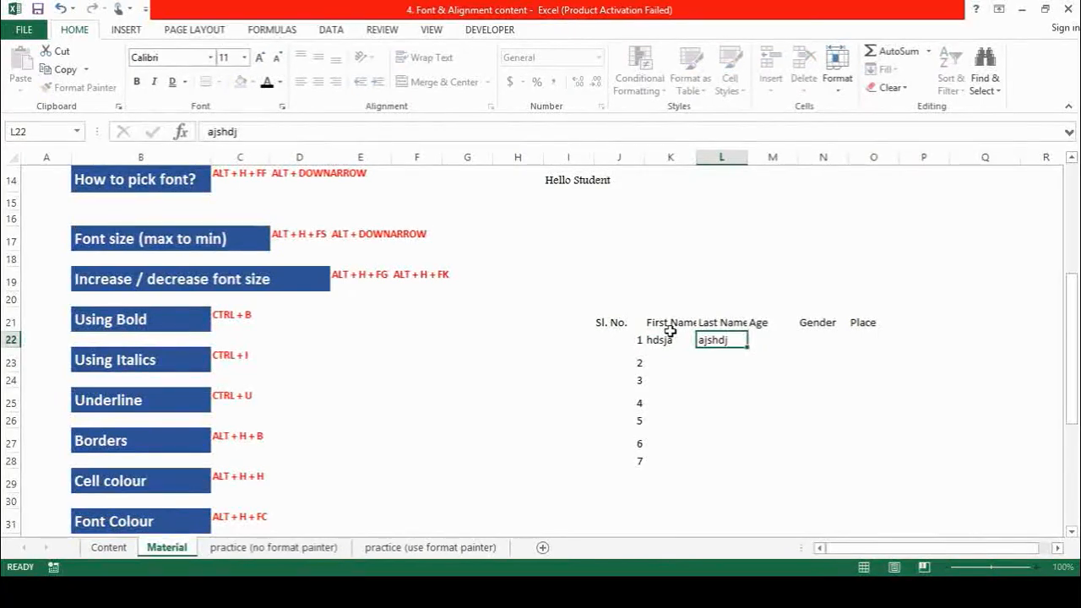
pyautogui.press('Tab')
pyautogui.write('12')
pyautogui.press('Tab')
pyautogui.write('M')
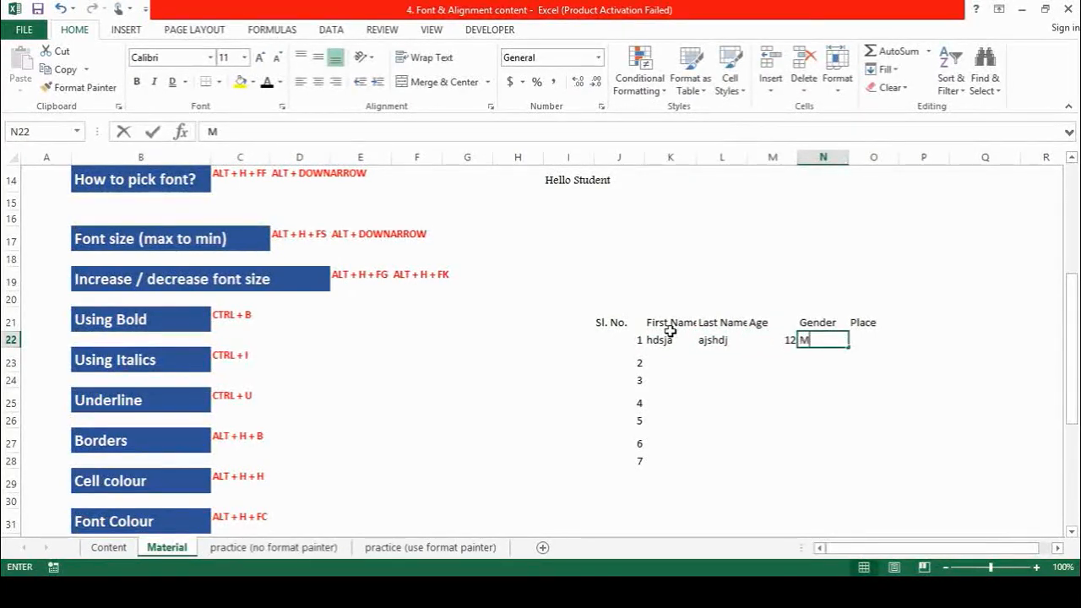
pyautogui.press('Tab')
pyautogui.write('hgsadhg')
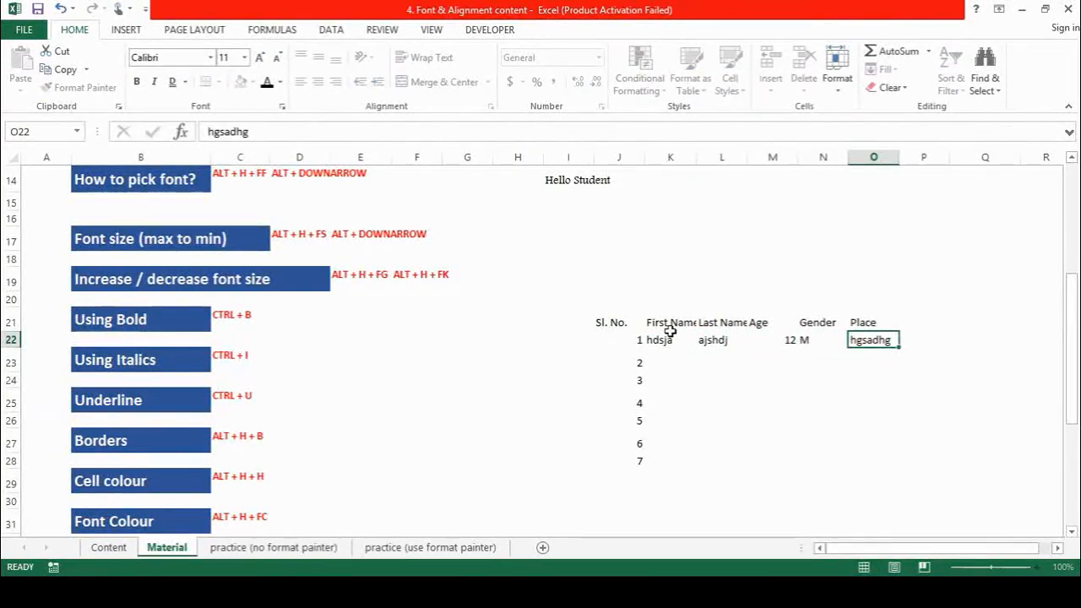
# - Copy the record in K22:O22 into rows 23 to 28, beside serial numbers 2 to 7
pyautogui.press('Left')
pyautogui.press('Left')
pyautogui.click(670, 335)
pyautogui.hotkey('shift', 'Right')
pyautogui.hotkey('shift', 'Right')
pyautogui.hotkey('shift', 'Right')
pyautogui.hotkey('shift', 'Right')
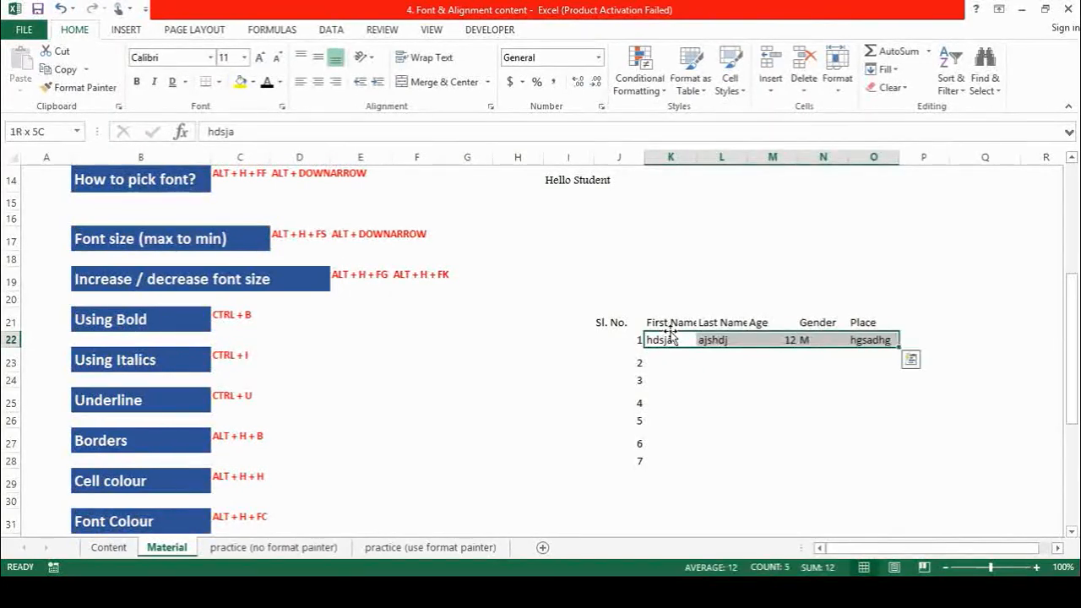
pyautogui.hotkey('ctrl', 'c')
pyautogui.press('Down')
pyautogui.hotkey('shift', 'Down')
pyautogui.hotkey('shift', 'Down')
pyautogui.hotkey('shift', 'Down')
pyautogui.hotkey('shift', 'Down')
pyautogui.hotkey('shift', 'Down')
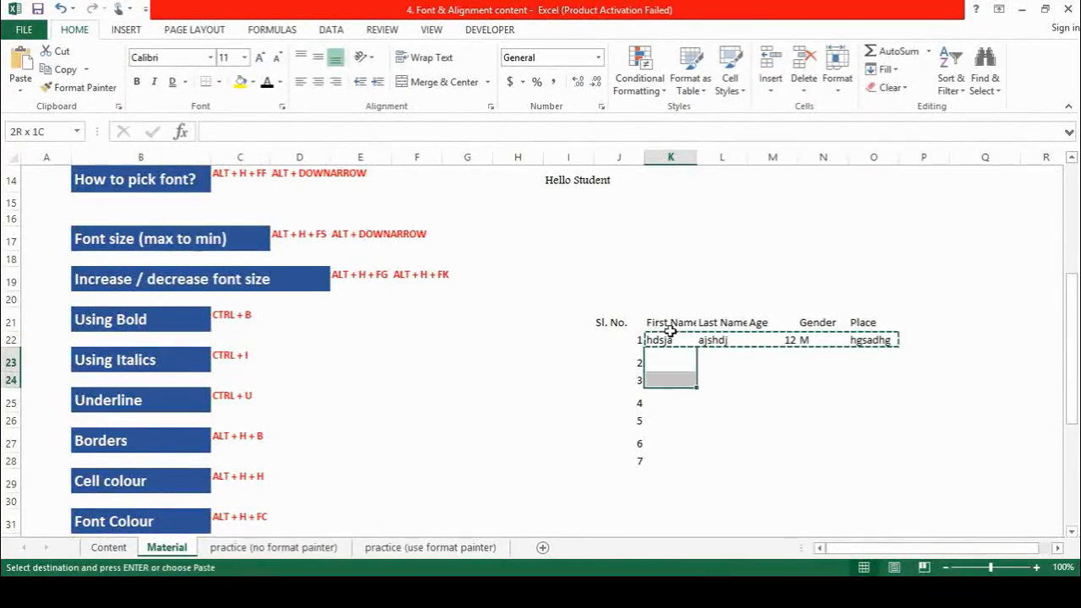
pyautogui.press('Return')
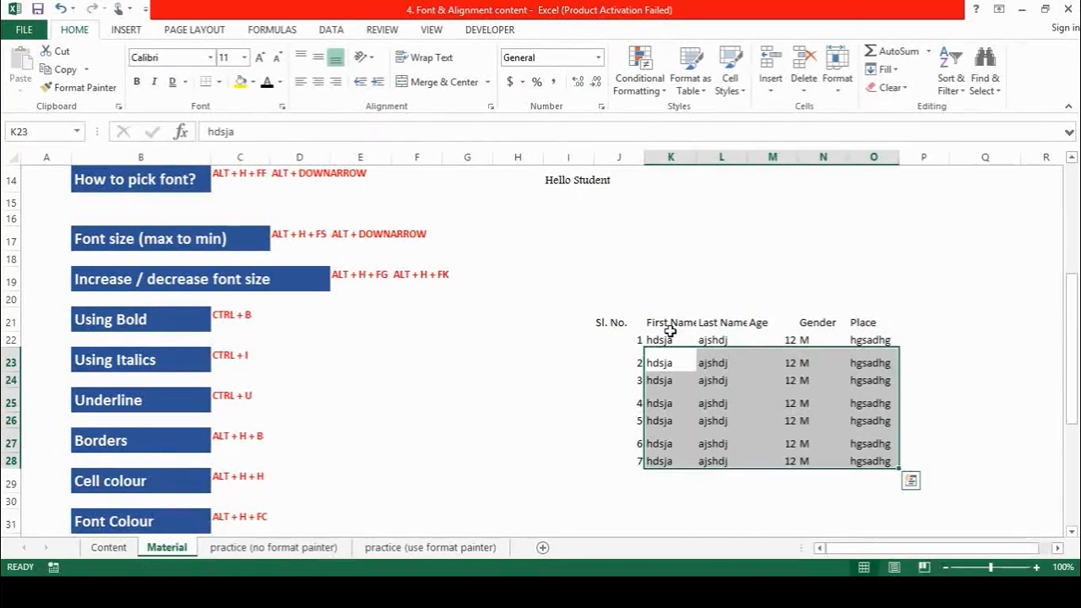
pyautogui.press('Up')
pyautogui.press('Left')
pyautogui.press('Down')
pyautogui.press('Down')
pyautogui.press('Down')
pyautogui.press('Down')
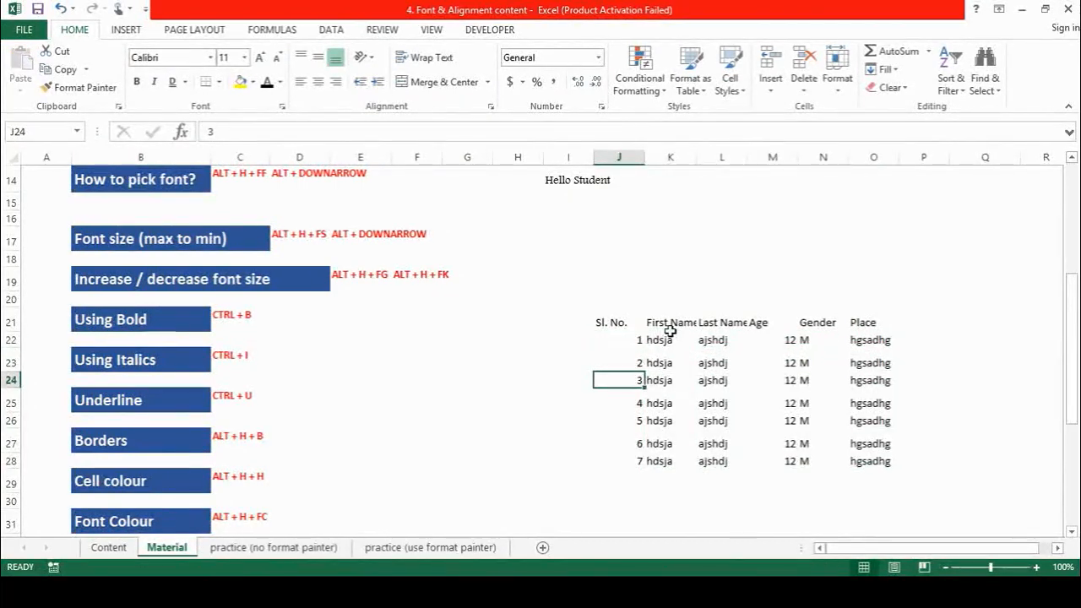
pyautogui.press('Down')
# - AutoFit the width of column K to the First Name header in K21
pyautogui.press('Up')
pyautogui.press('Up')
pyautogui.press('Up')
pyautogui.press('Up')
pyautogui.press('Up')
pyautogui.press('Up')
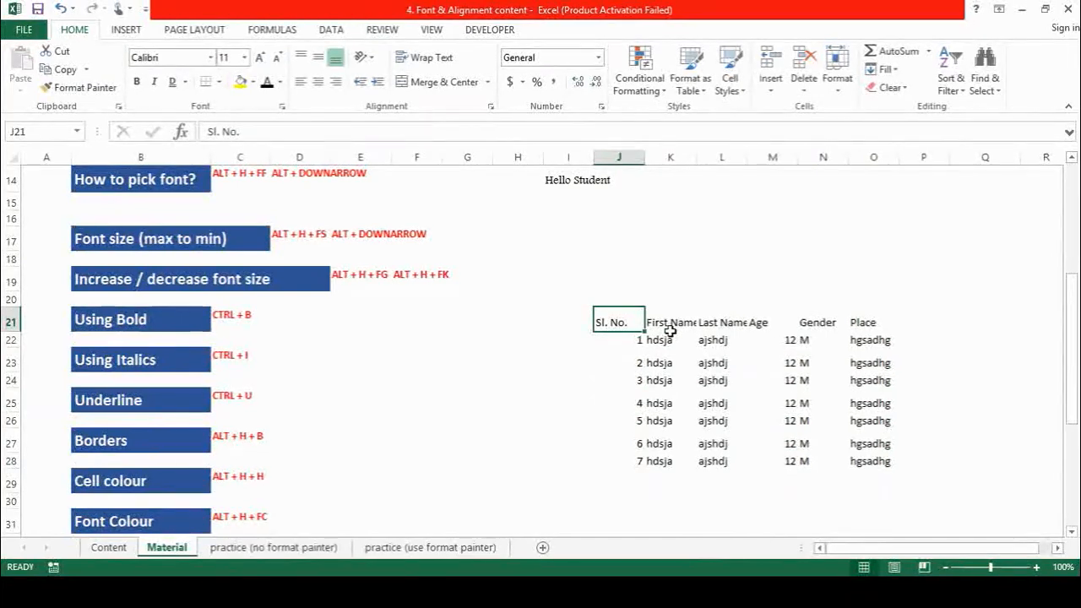
pyautogui.press('Right')
pyautogui.hotkey('alt', 'o')
pyautogui.press('c')
pyautogui.press('a')
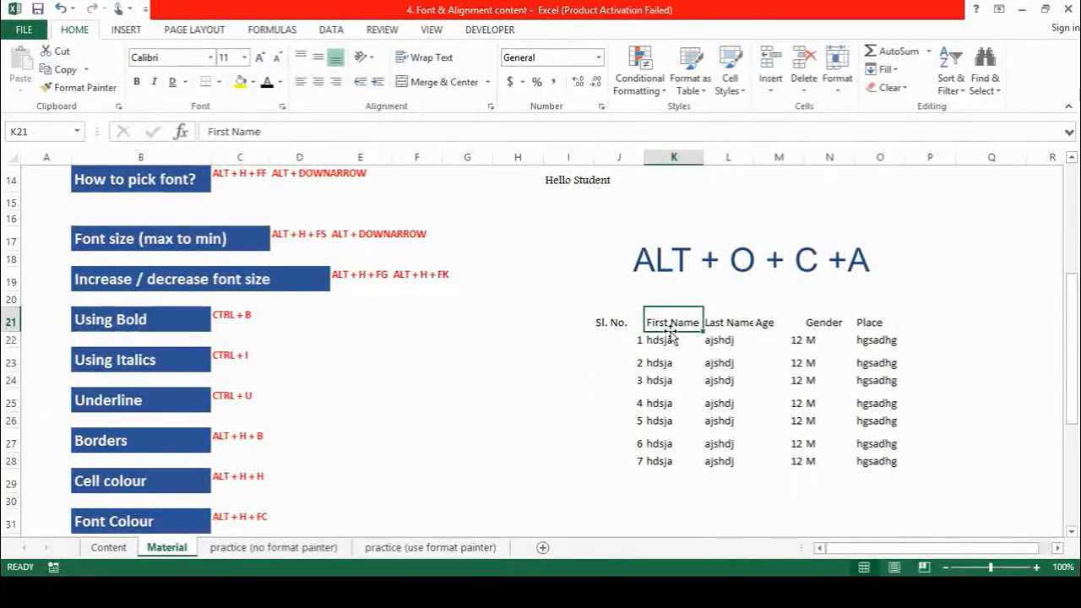
pyautogui.click(603, 321)
pyautogui.hotkey('shift', 'Right')
pyautogui.hotkey('shift', 'Right')
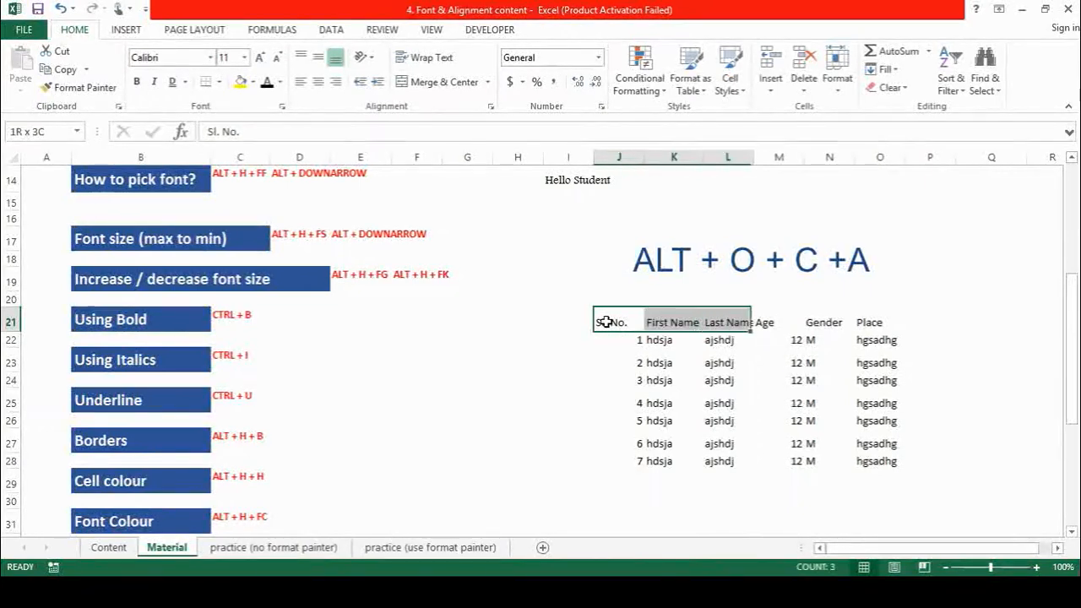
pyautogui.hotkey('shift', 'Right')
pyautogui.hotkey('shift', 'Right')
pyautogui.hotkey('shift', 'Right')
pyautogui.hotkey('shift', 'Down')
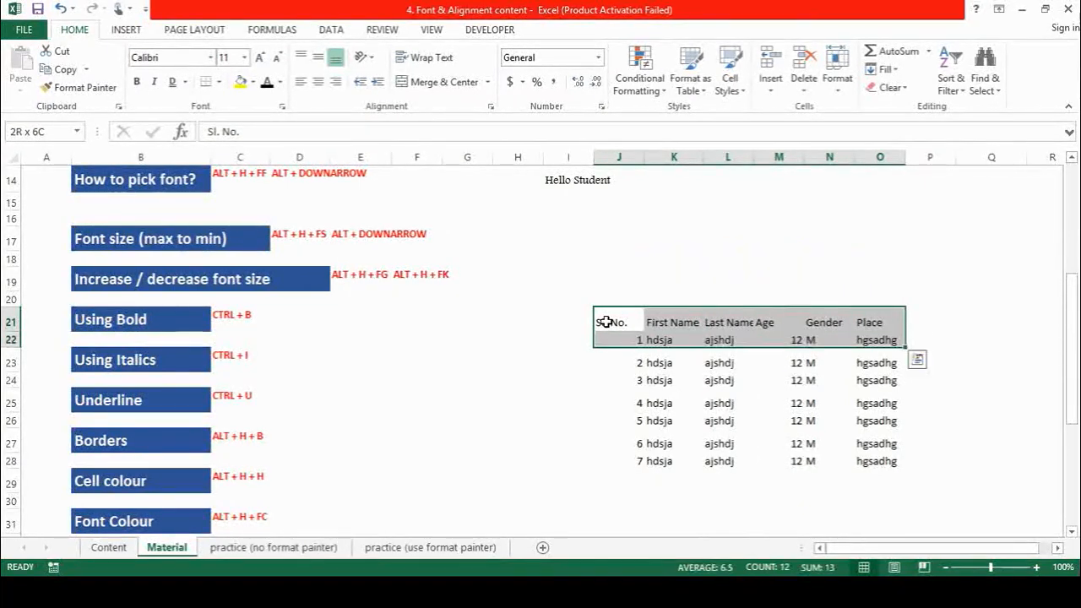
pyautogui.hotkey('shift', 'Down')
pyautogui.hotkey('shift', 'Down')
pyautogui.hotkey('shift', 'Down')
pyautogui.hotkey('shift', 'Down')
pyautogui.hotkey('shift', 'Down')
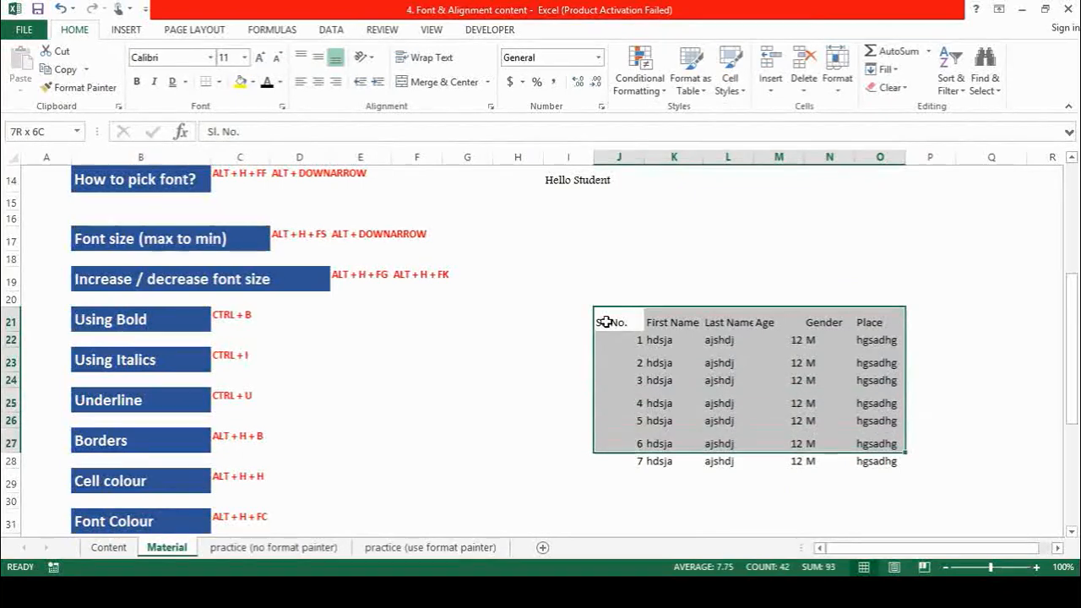
pyautogui.hotkey('shift', 'Down')
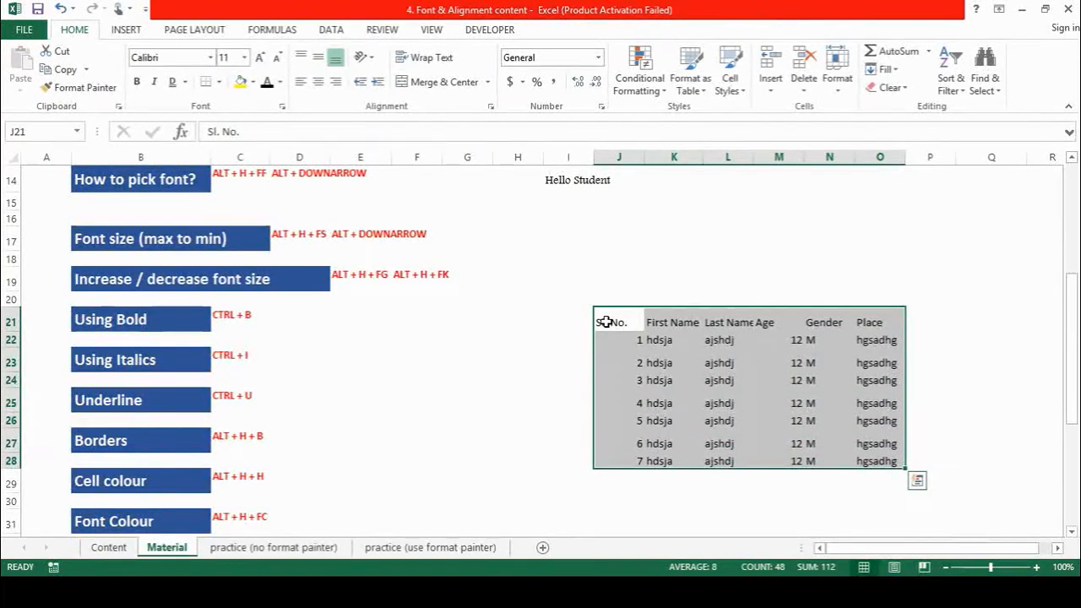
# - AutoFit the width of column L to the Last Name header in L21
pyautogui.press('Up')
pyautogui.press('Down')
pyautogui.press('Right')
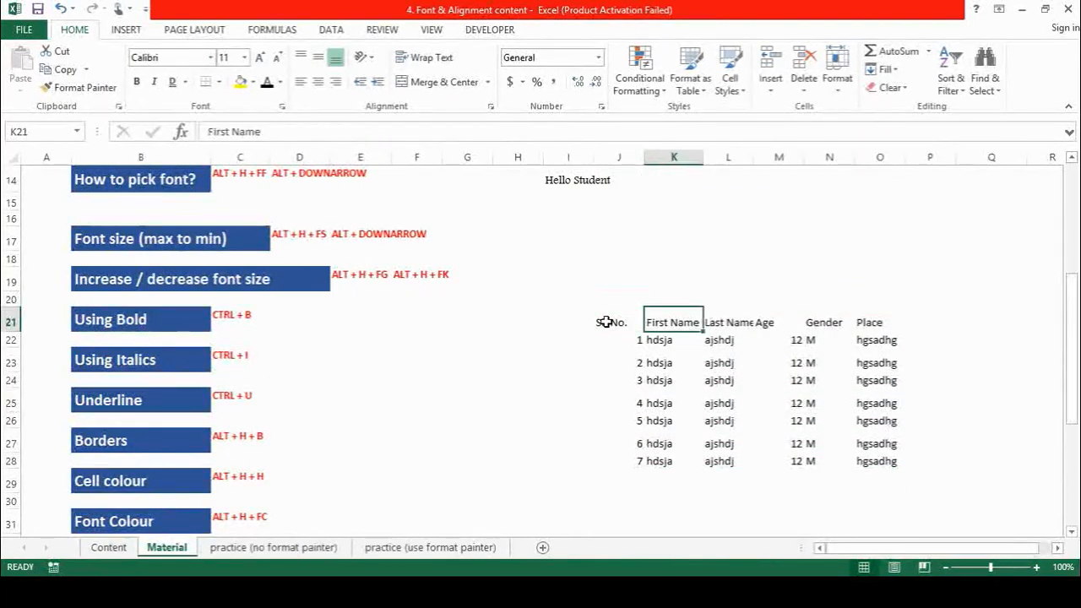
pyautogui.press('Right')
pyautogui.press('Down')
pyautogui.press('Up')
pyautogui.hotkey('alt', 'o')
pyautogui.press('c')
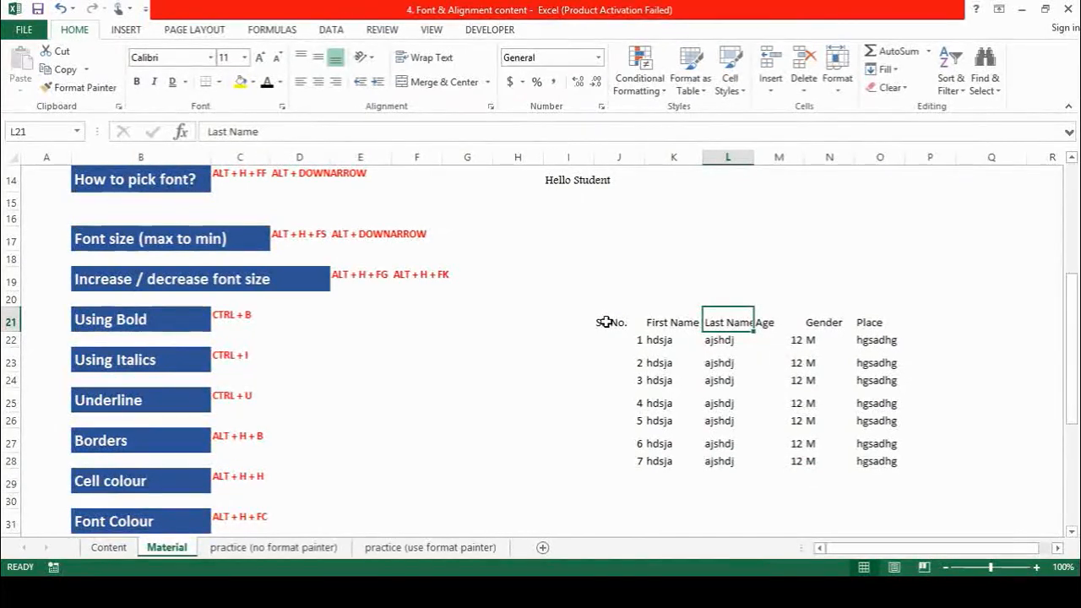
pyautogui.press('a')
# - Select the header row J21:O21 and open the detailed border settings for it
pyautogui.press('Left')
pyautogui.press('Left')
pyautogui.hotkey('shift', 'Right')
pyautogui.hotkey('shift', 'Right')
pyautogui.hotkey('shift', 'Right')
pyautogui.hotkey('shift', 'Right')
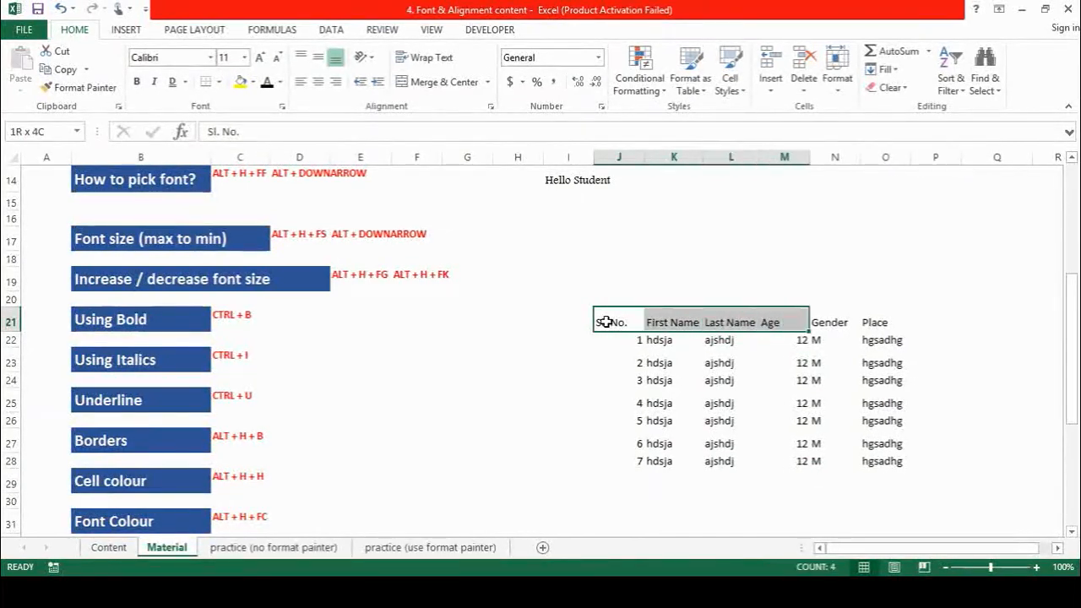
pyautogui.hotkey('shift', 'Right')
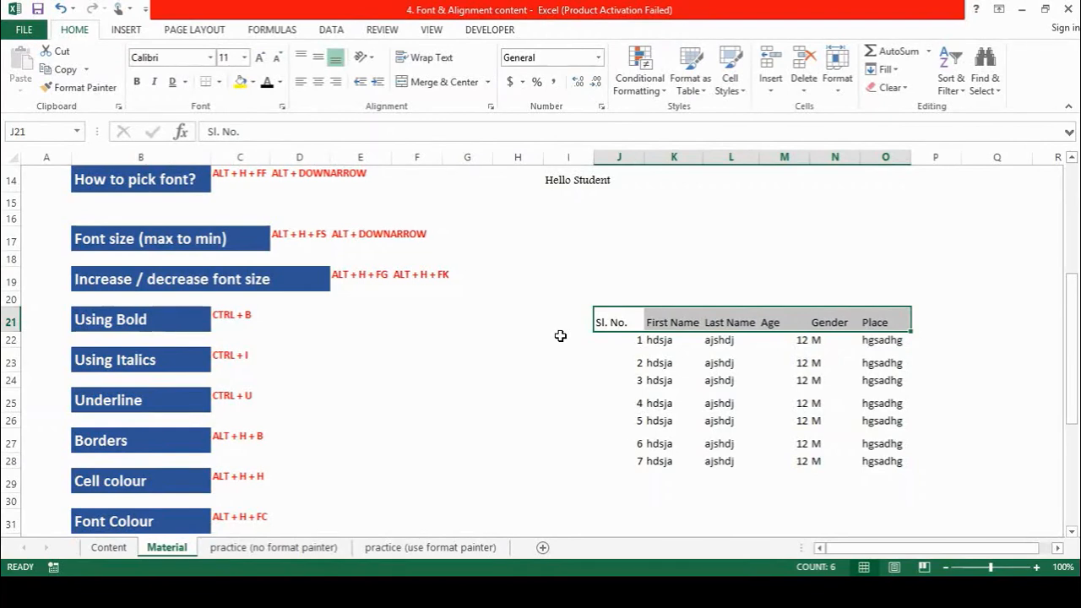
pyautogui.press('alt')
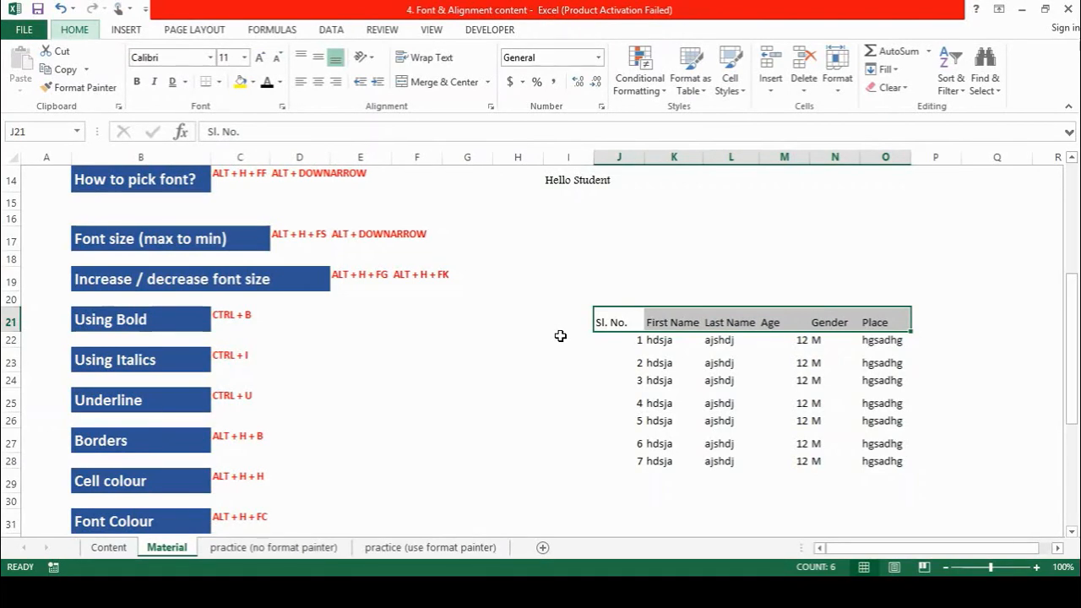
pyautogui.press('h')
pyautogui.press('b')
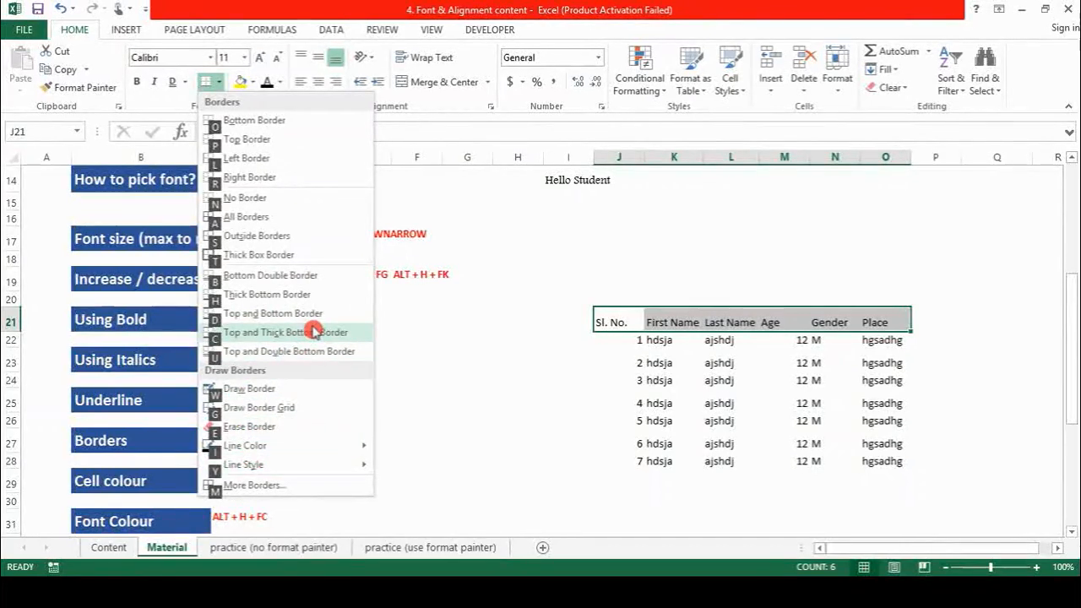
pyautogui.click(254, 487)
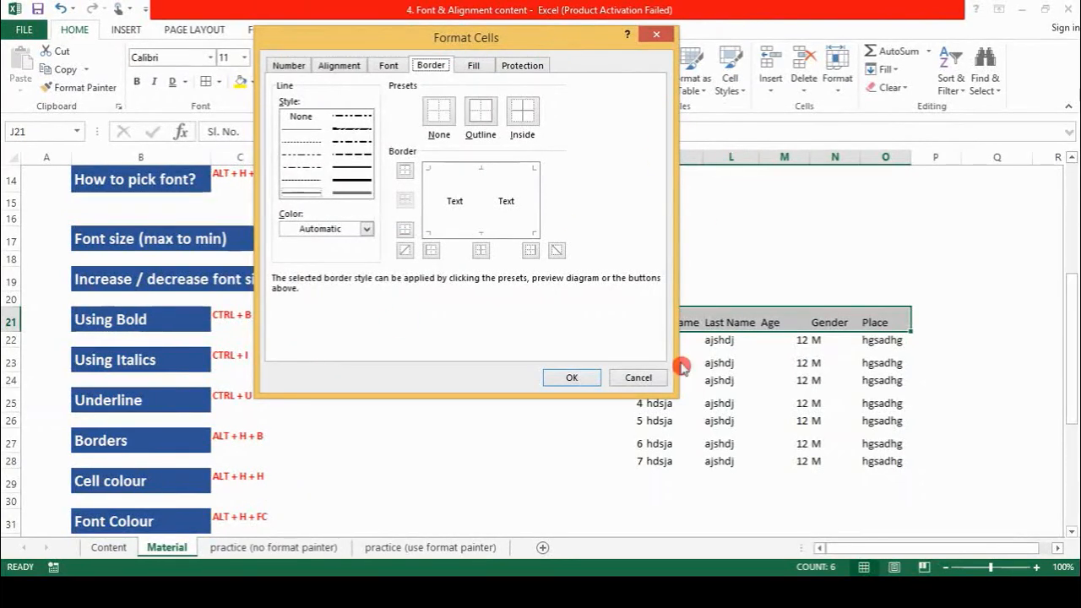
# - Choose a medium solid line style and a dark blue colour for the header row's borders
pyautogui.moveTo(557, 37); pyautogui.dragTo(427, 89)
pyautogui.click(230, 226)
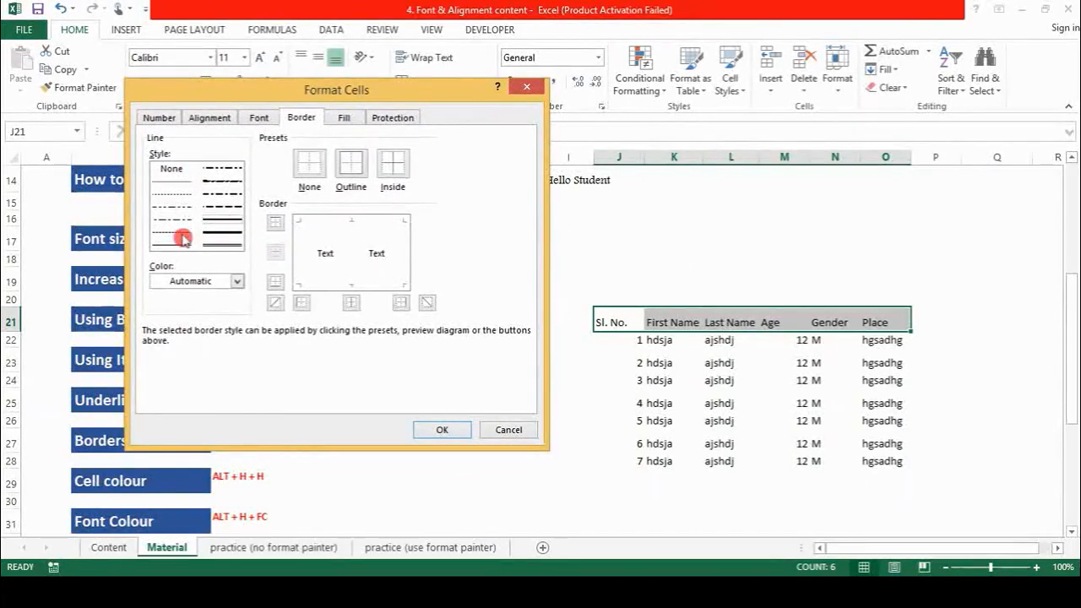
pyautogui.click(238, 283)
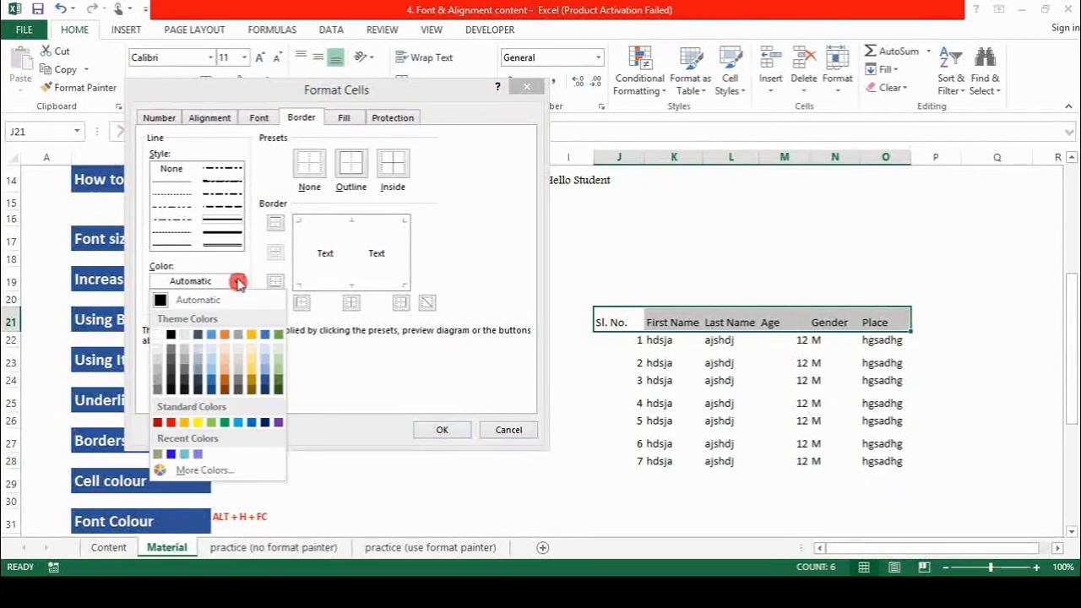
pyautogui.click(263, 382)
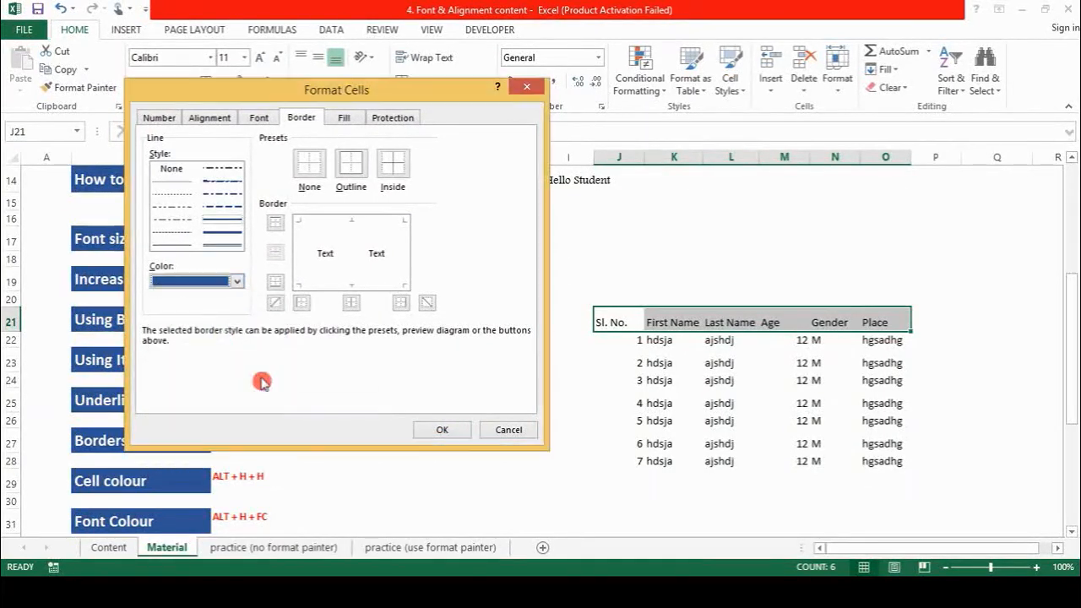
# - Apply the chosen dark blue line to all four outer edges and the inner vertical dividers of header row J21:O21
pyautogui.click(276, 282)
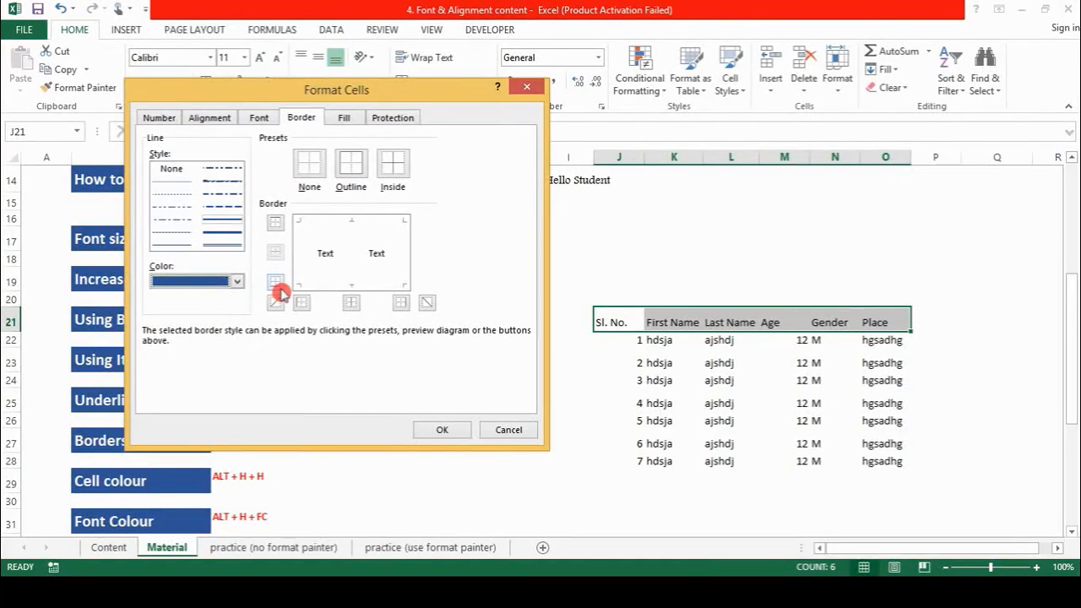
pyautogui.click(403, 304)
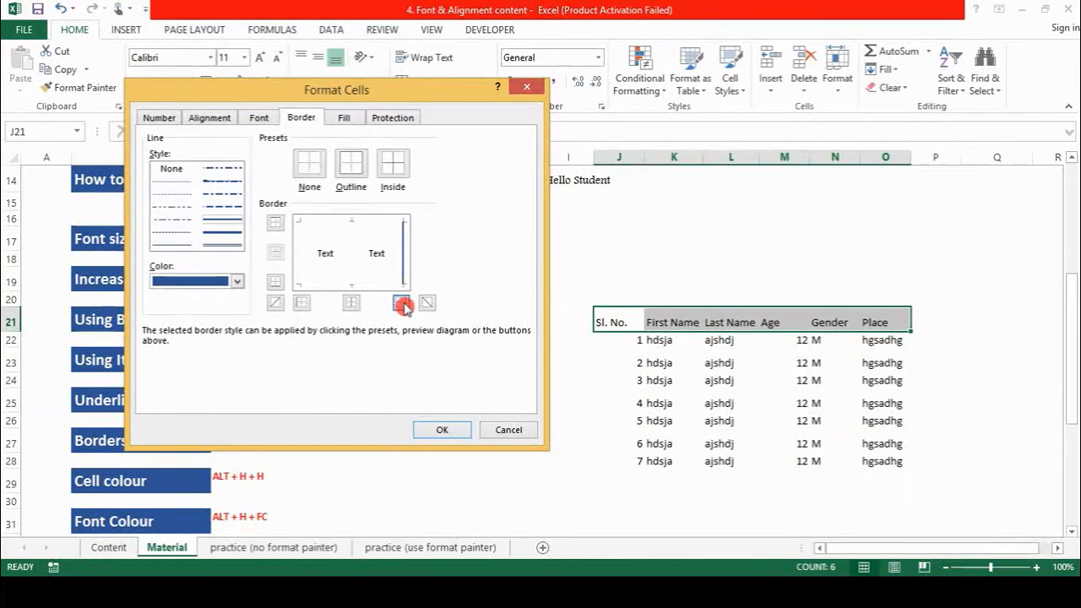
pyautogui.click(302, 304)
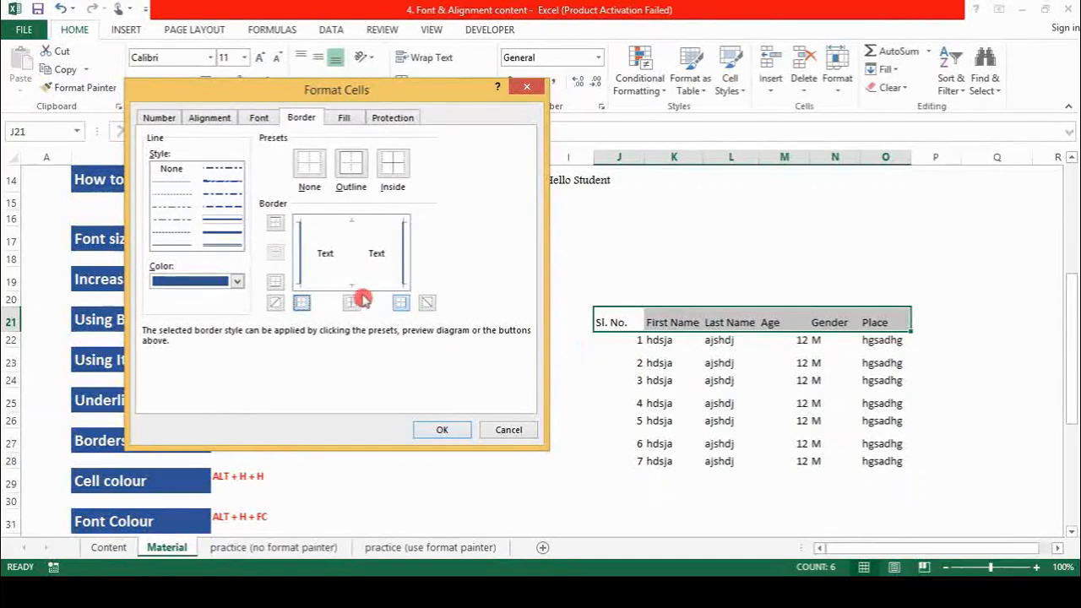
pyautogui.click(275, 286)
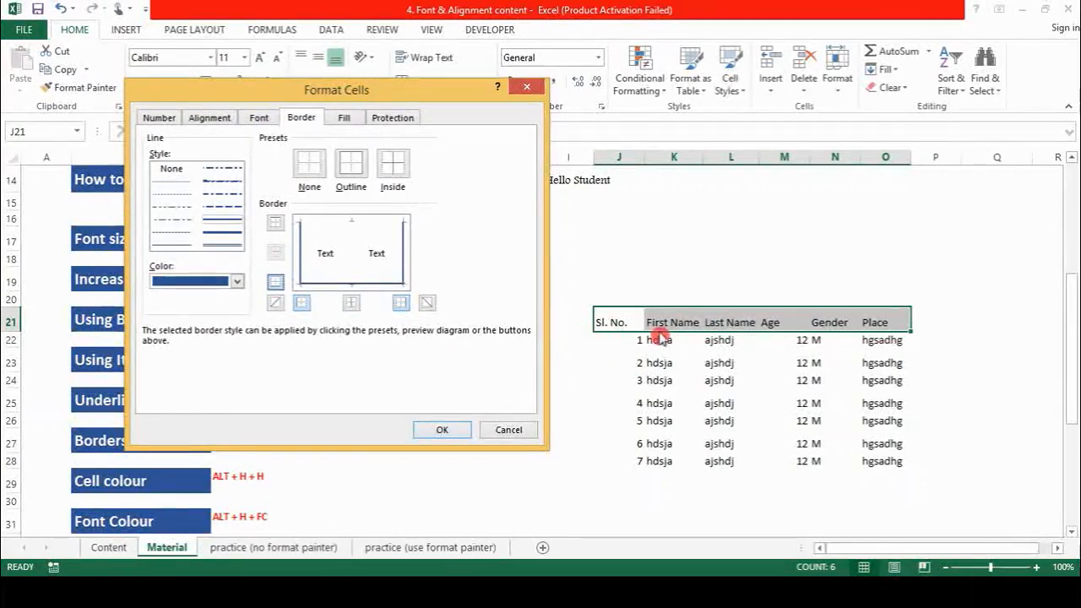
pyautogui.click(274, 226)
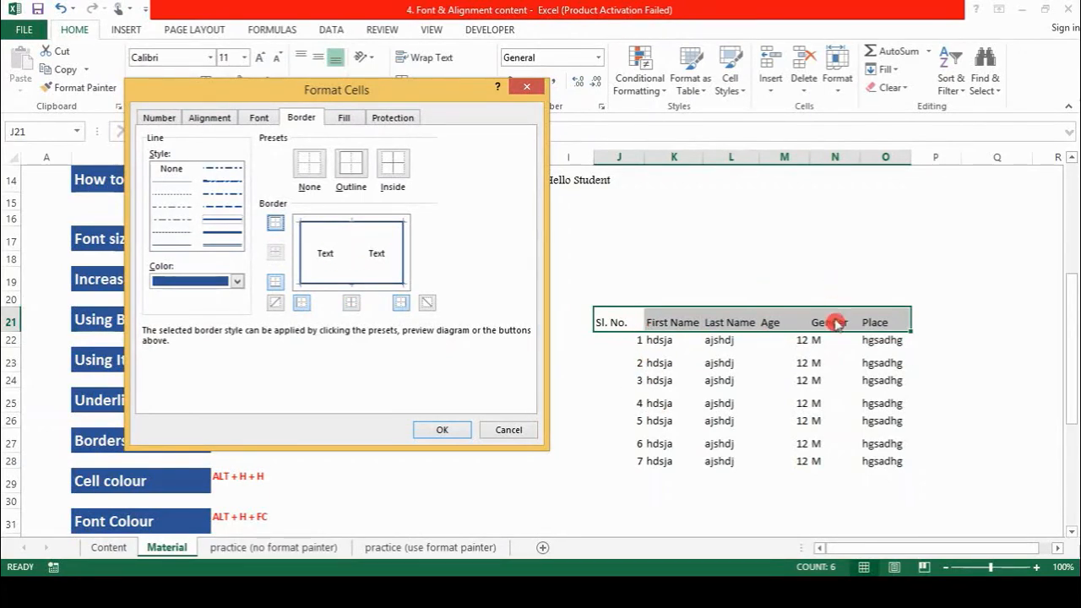
pyautogui.click(351, 303)
pyautogui.click(439, 432)
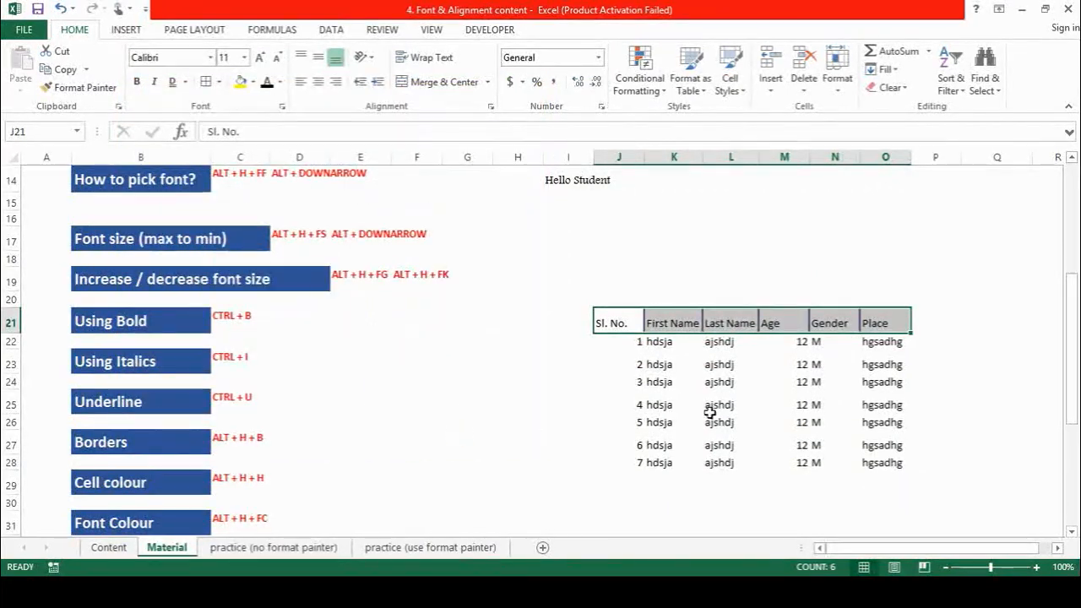
pyautogui.click(620, 345)
pyautogui.press('Down')
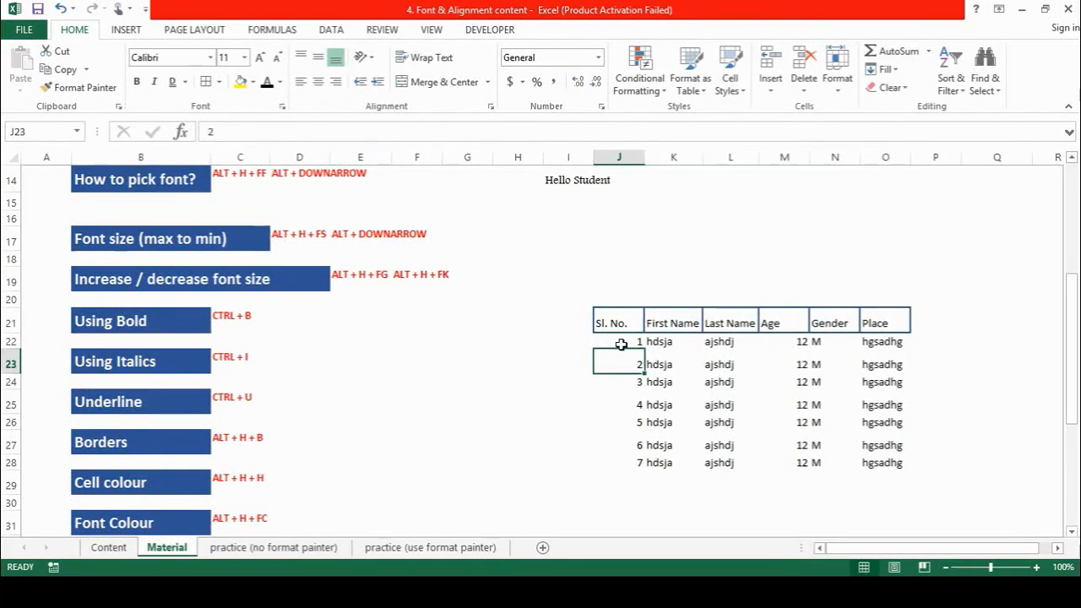
pyautogui.press('Up')
pyautogui.press('Up')
pyautogui.press('Down')
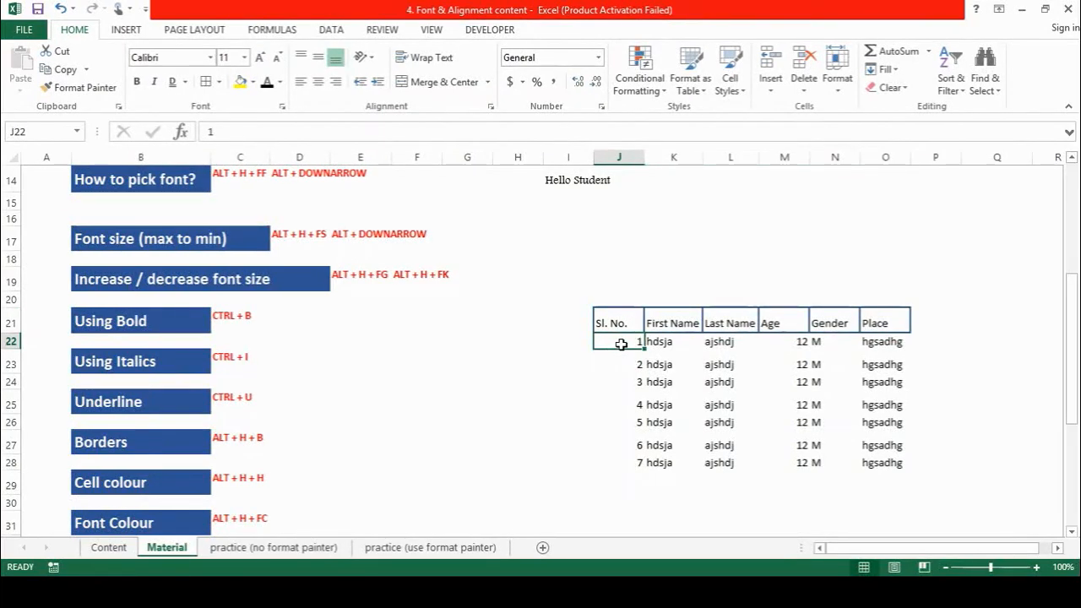
pyautogui.hotkey('shift', 'Right')
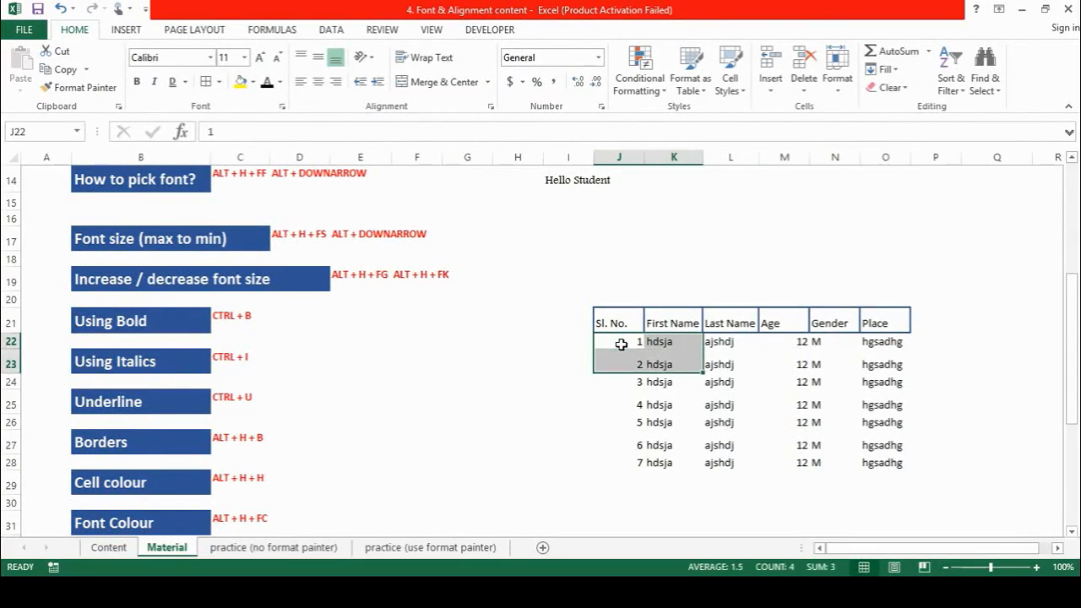
pyautogui.press('Down')
pyautogui.press('Down')
pyautogui.press('Up')
pyautogui.press('Up')
pyautogui.press('Right')
pyautogui.press('Down')
pyautogui.press('Down')
pyautogui.press('Down')
pyautogui.press('Down')
pyautogui.press('Up')
pyautogui.press('Up')
pyautogui.press('Up')
pyautogui.press('Left')
pyautogui.press('Up')
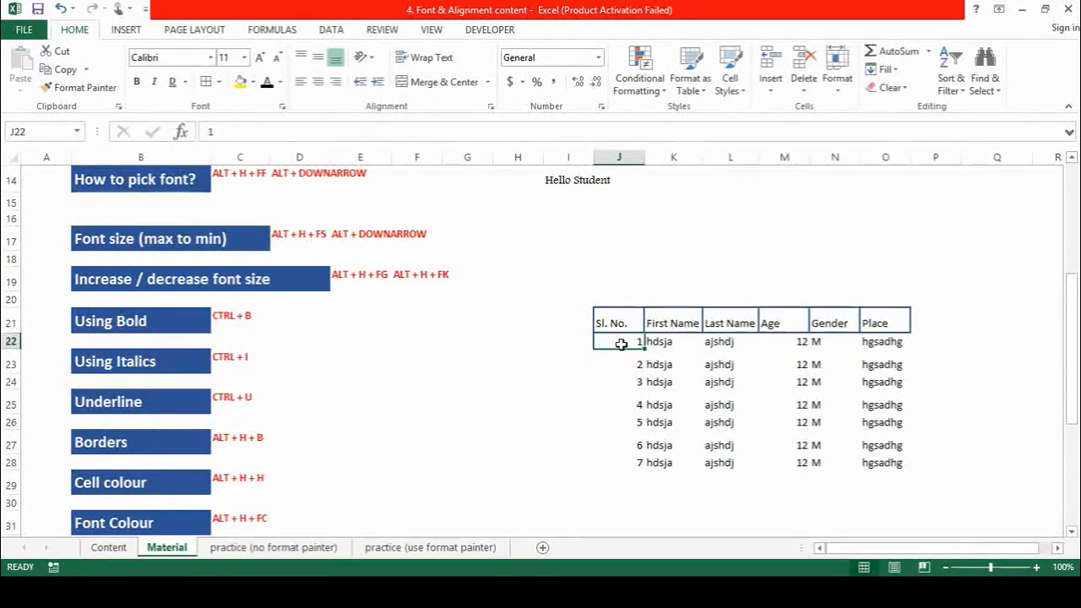
# - Select the table's data rows J22:O28 and open the detailed border settings for them
pyautogui.hotkey('shift', 'Right')
pyautogui.hotkey('shift', 'Right')
pyautogui.hotkey('shift', 'Down')
pyautogui.hotkey('shift', 'Right')
pyautogui.hotkey('shift', 'Down')
pyautogui.hotkey('shift', 'Down')
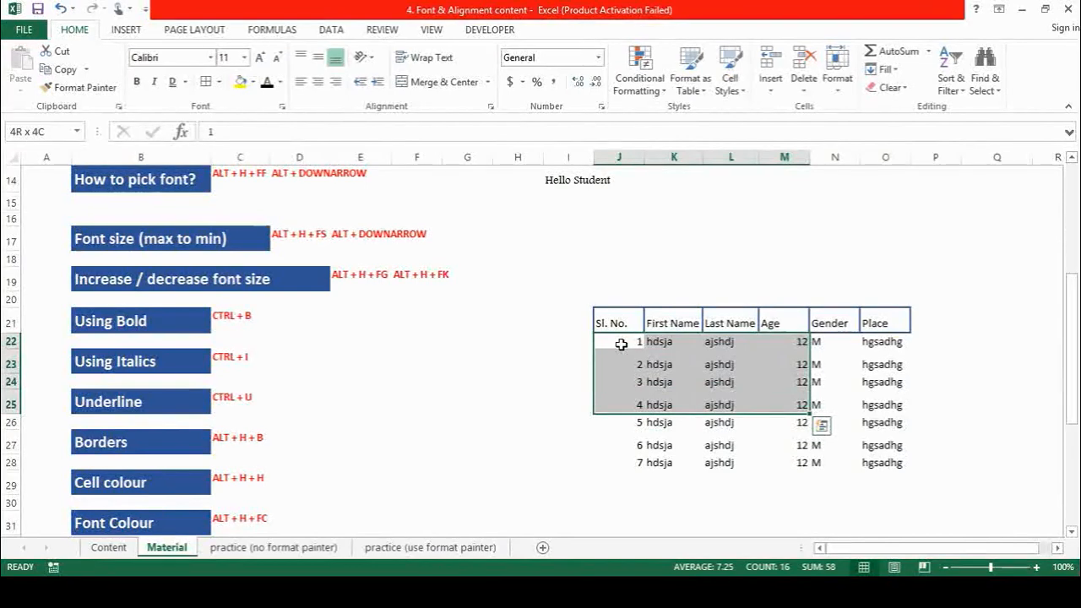
pyautogui.hotkey('shift', 'Right')
pyautogui.hotkey('shift', 'Right')
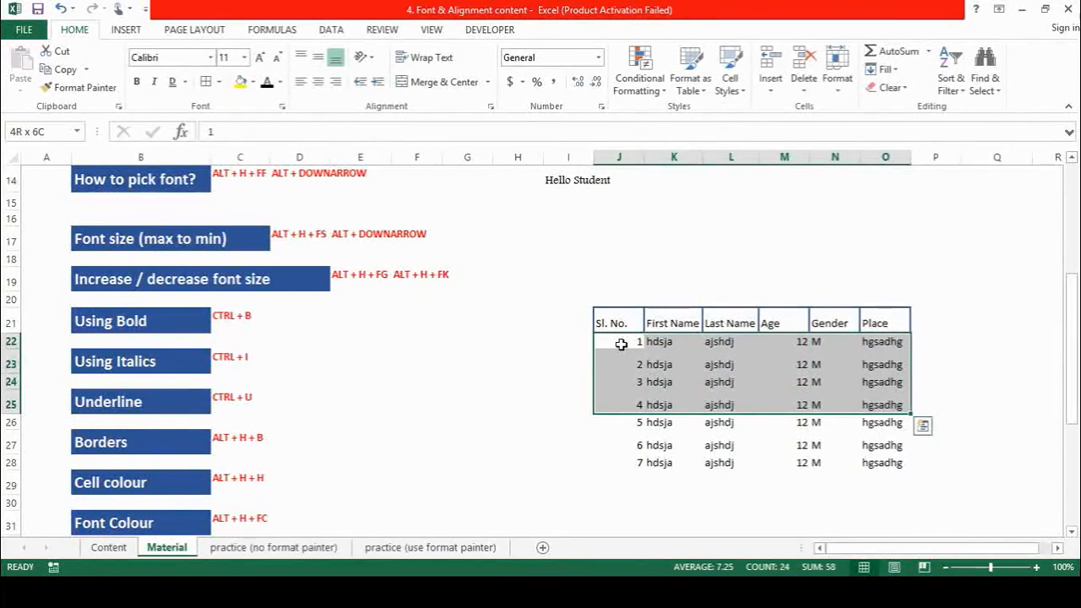
pyautogui.hotkey('shift', 'Down')
pyautogui.hotkey('shift', 'Down')
pyautogui.hotkey('shift', 'Down')
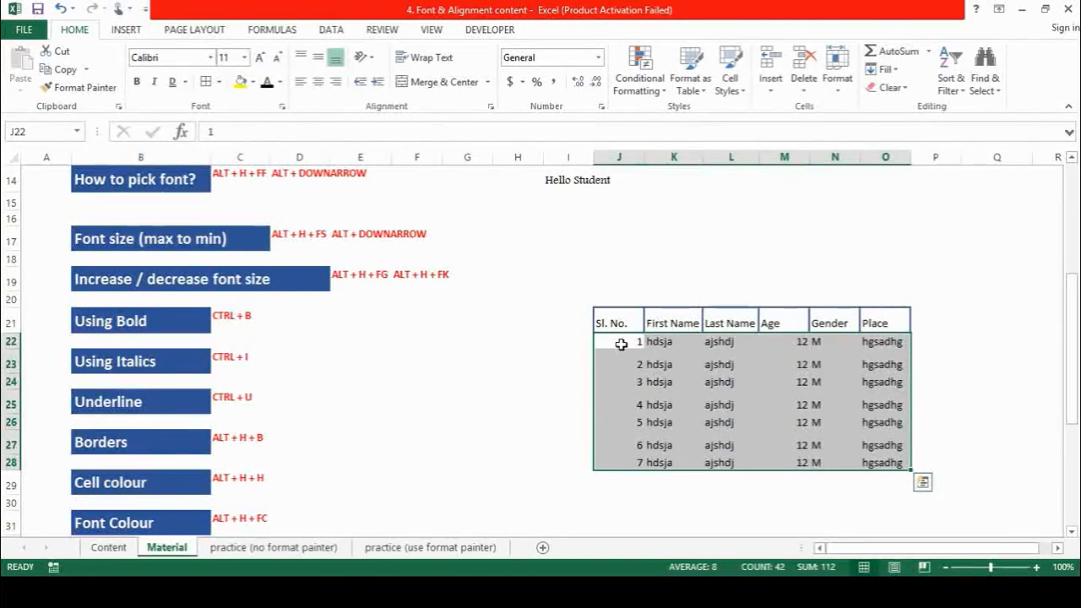
pyautogui.press('alt')
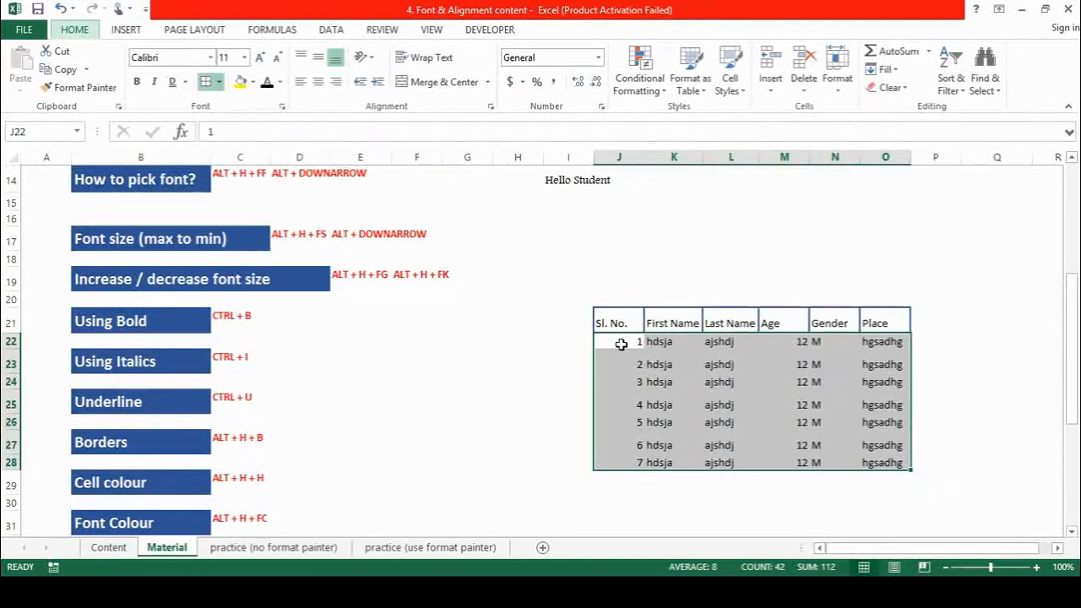
pyautogui.press('h')
pyautogui.press('b')
pyautogui.press('m')
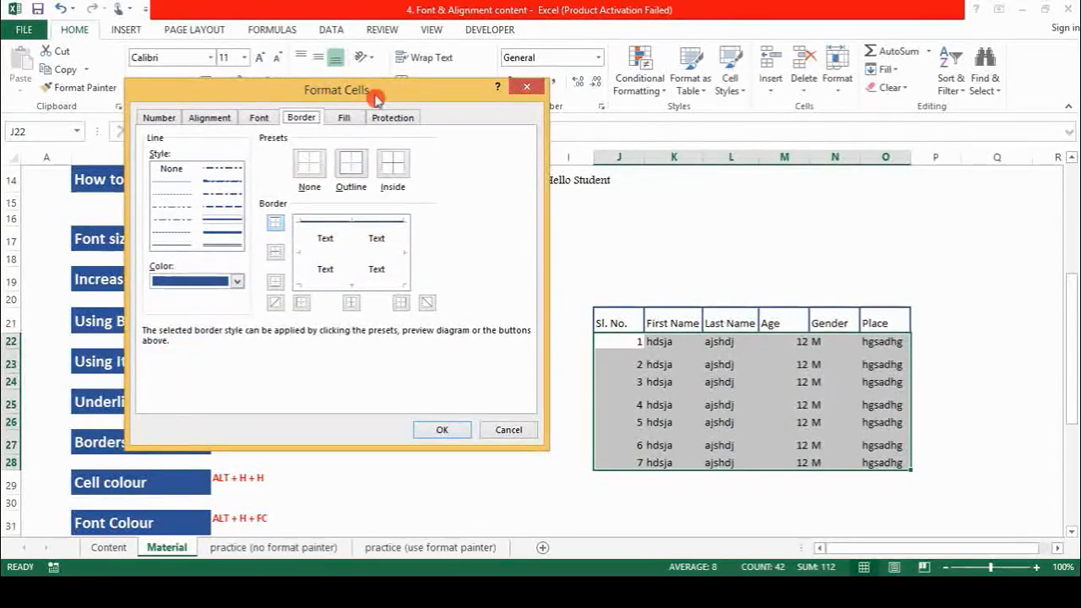
# - Apply thin solid orange borders to the left, right, bottom and inner vertical edges of J22:O28
pyautogui.click(180, 245)
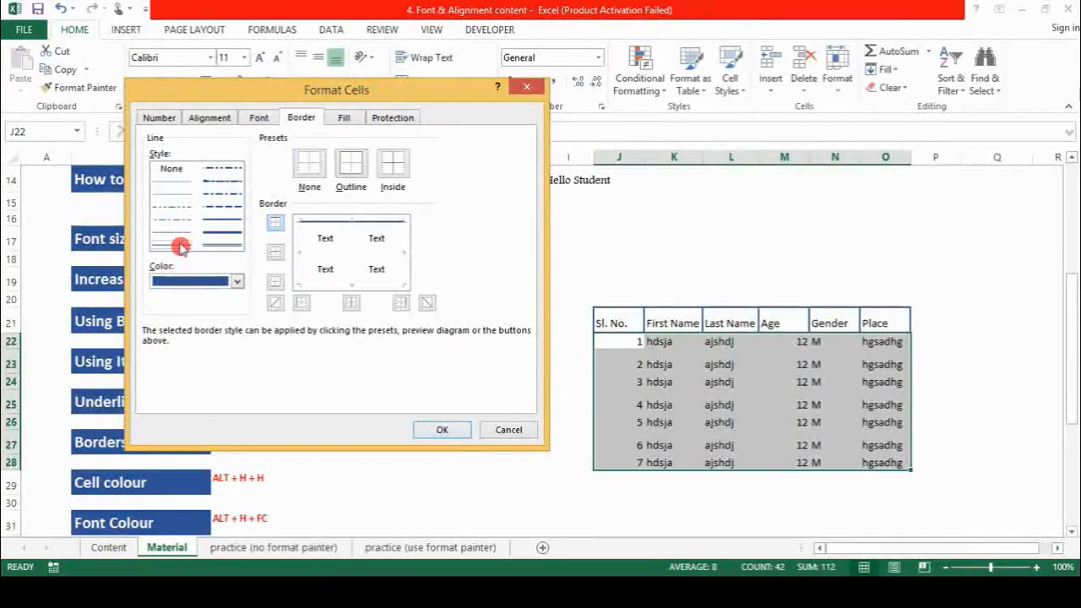
pyautogui.click(237, 282)
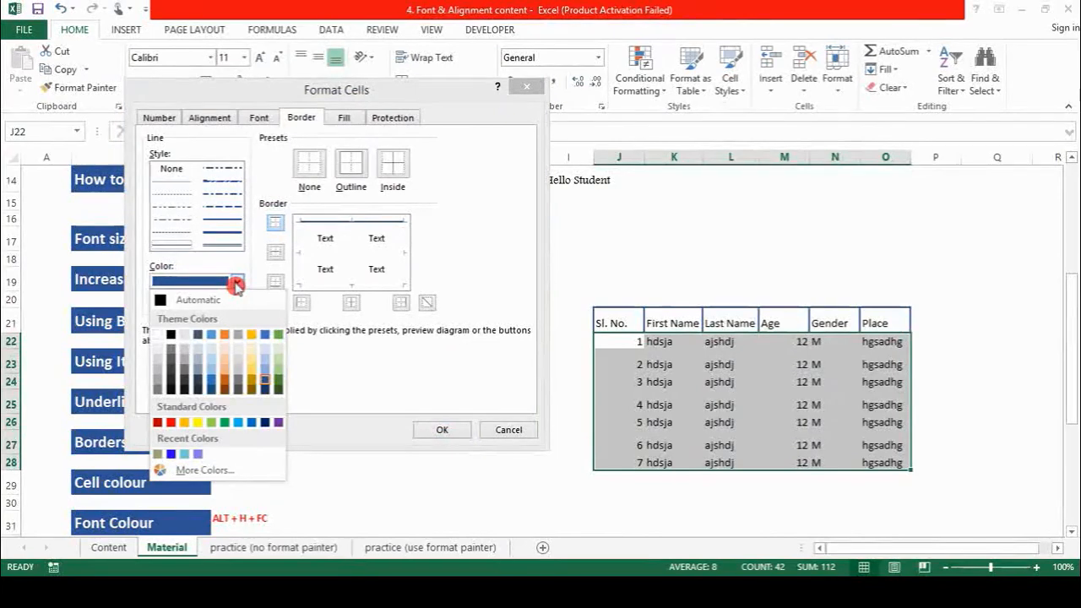
pyautogui.click(224, 340)
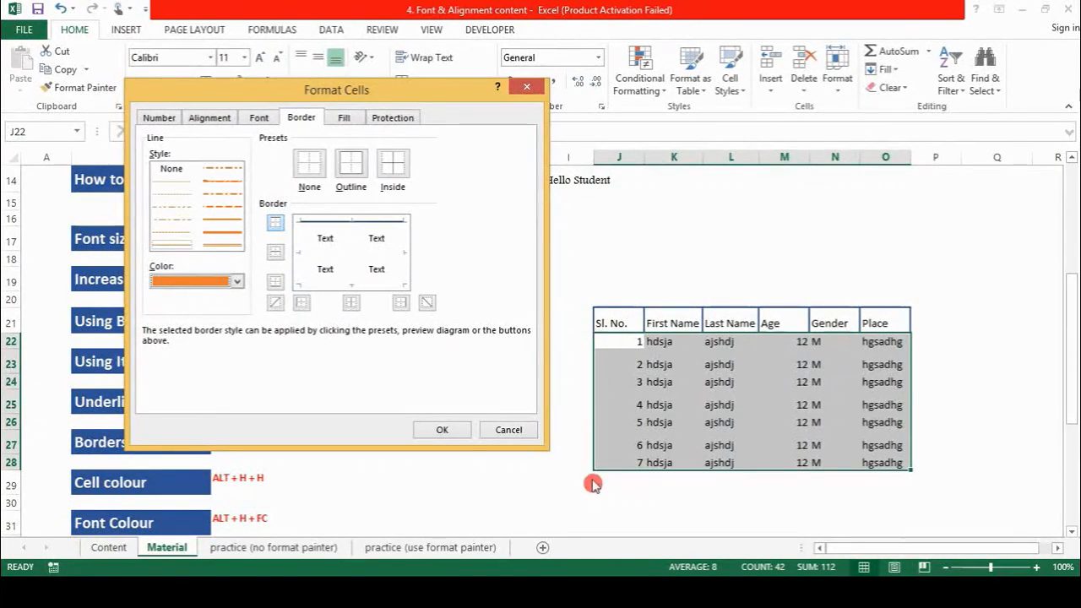
pyautogui.click(302, 303)
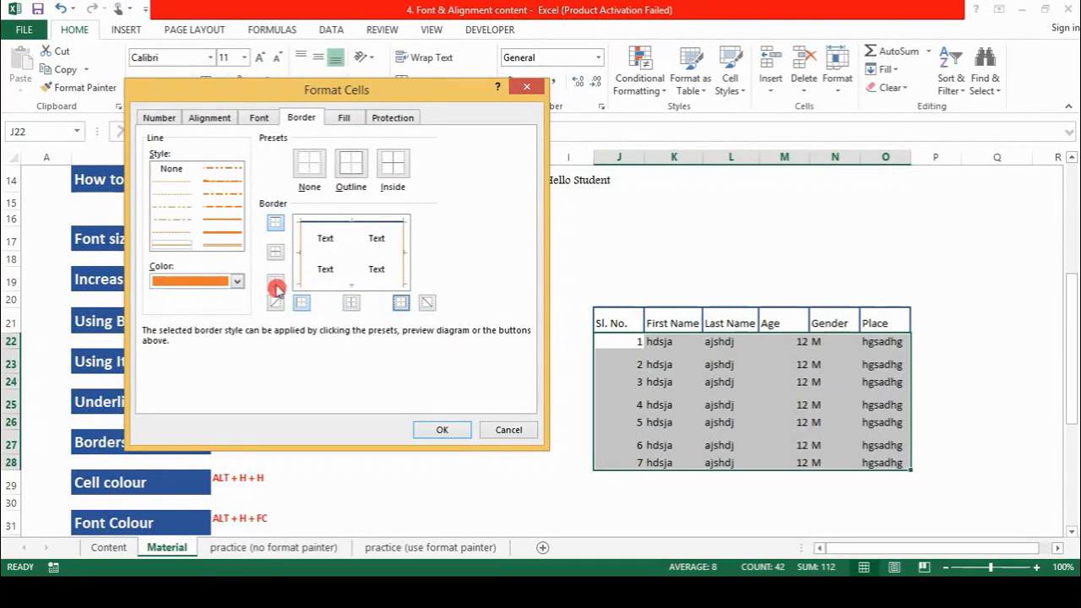
pyautogui.click(274, 285)
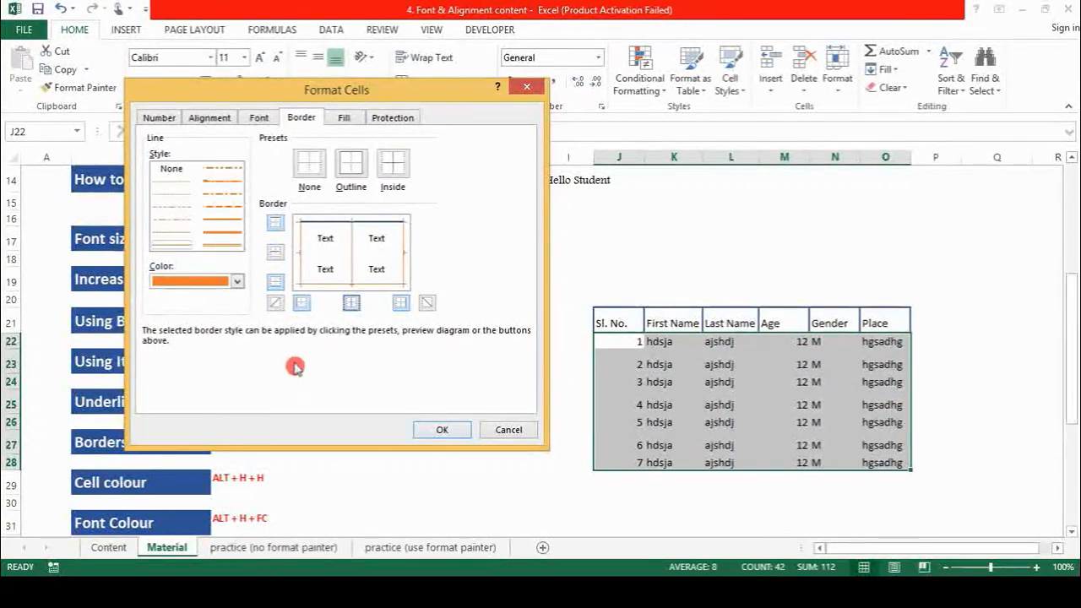
pyautogui.click(438, 429)
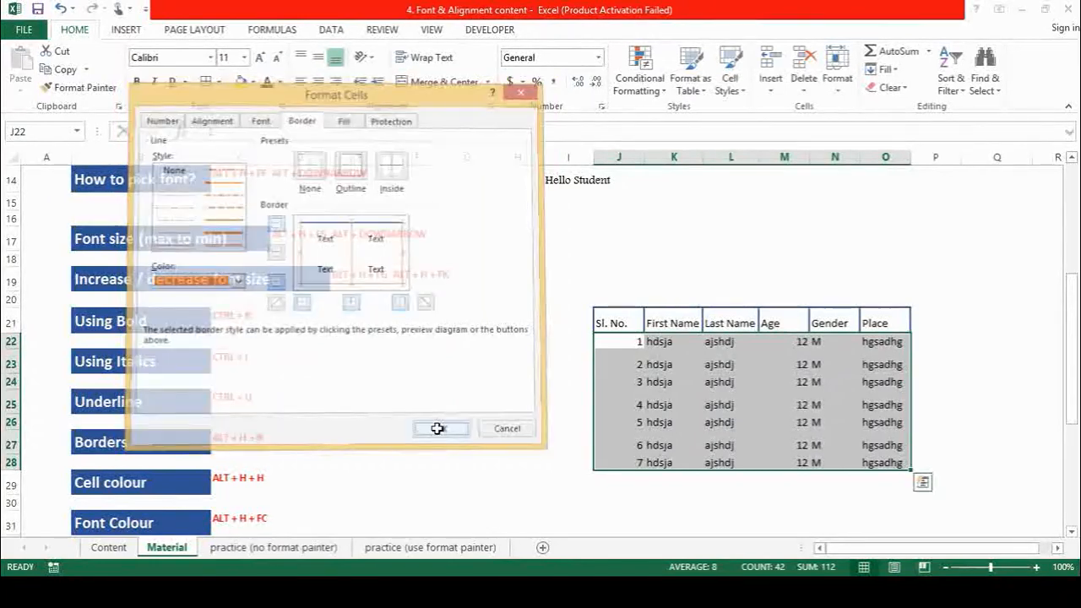
pyautogui.click(804, 201)
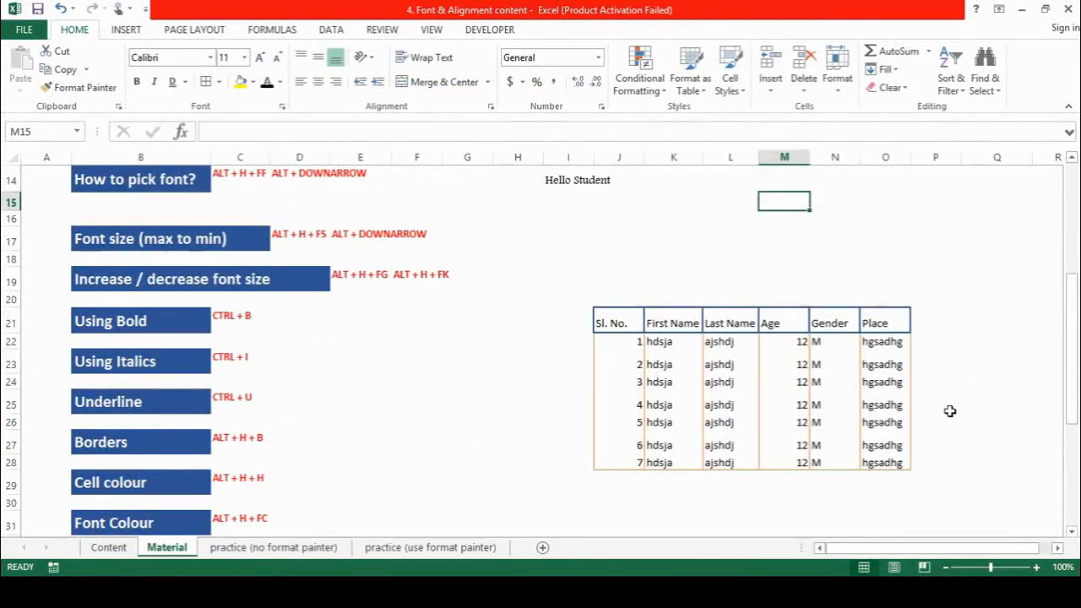
# - Reselect the data rows J22:O28 and reopen their detailed border settings
pyautogui.click(613, 343)
pyautogui.hotkey('ctrl', 'shift', 'Right')
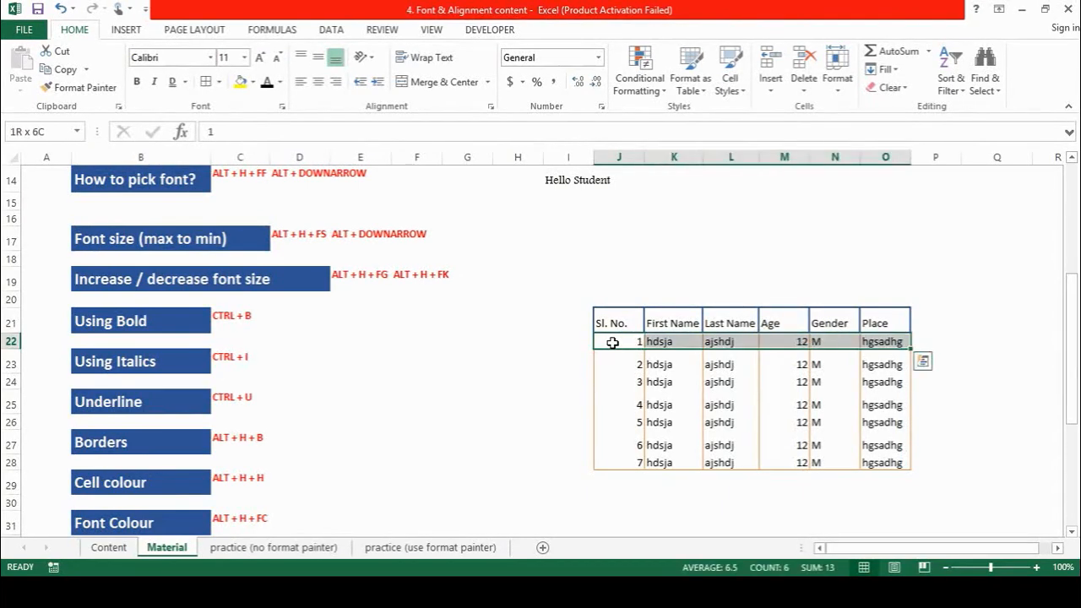
pyautogui.hotkey('ctrl', 'shift', 'Down')
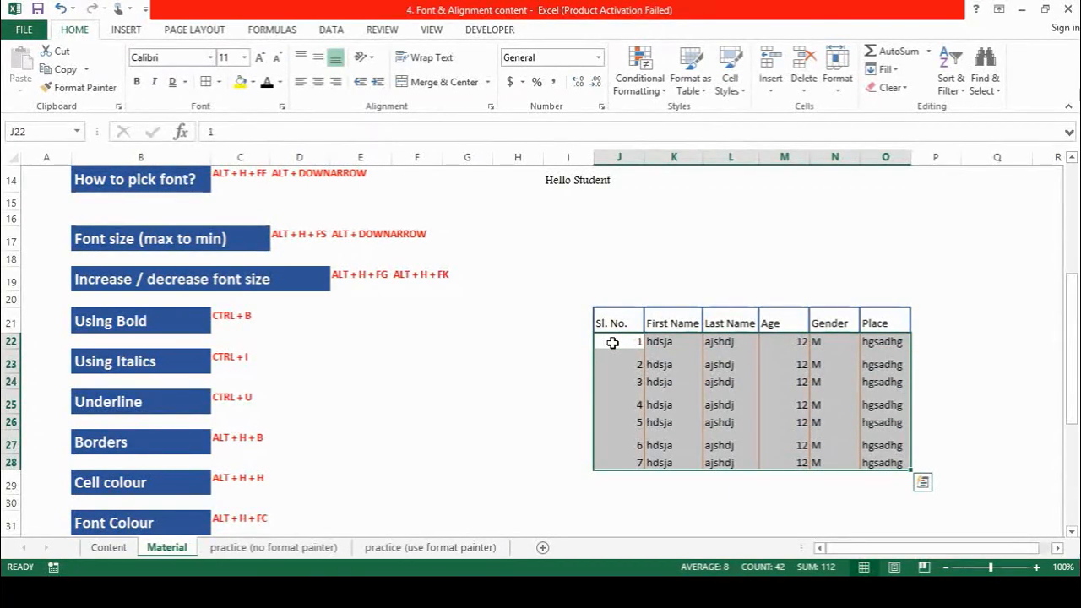
pyautogui.press('alt')
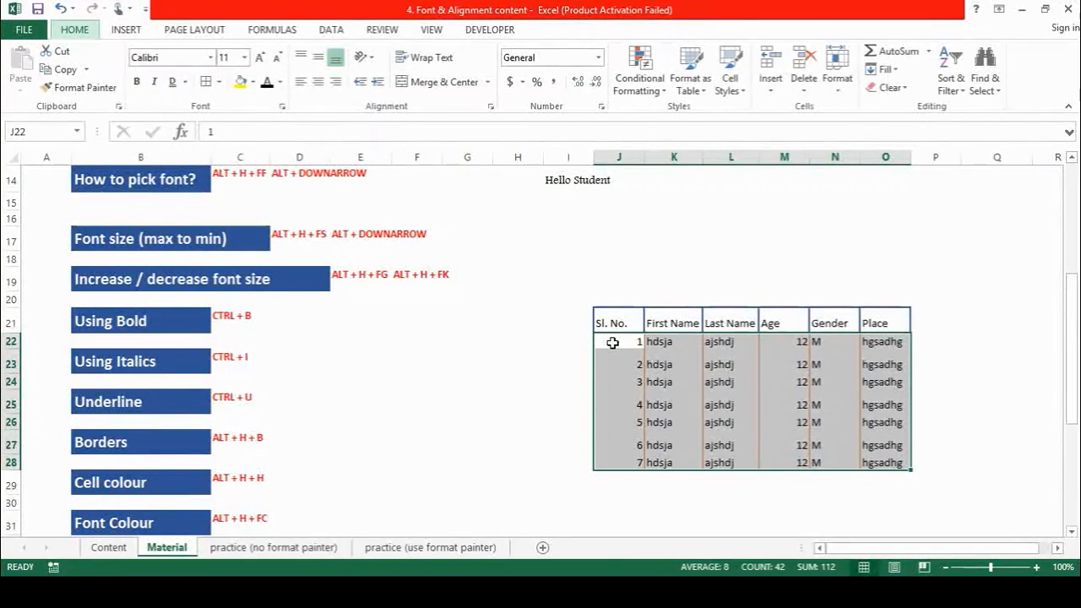
pyautogui.press('h')
pyautogui.press('b')
pyautogui.press('m')
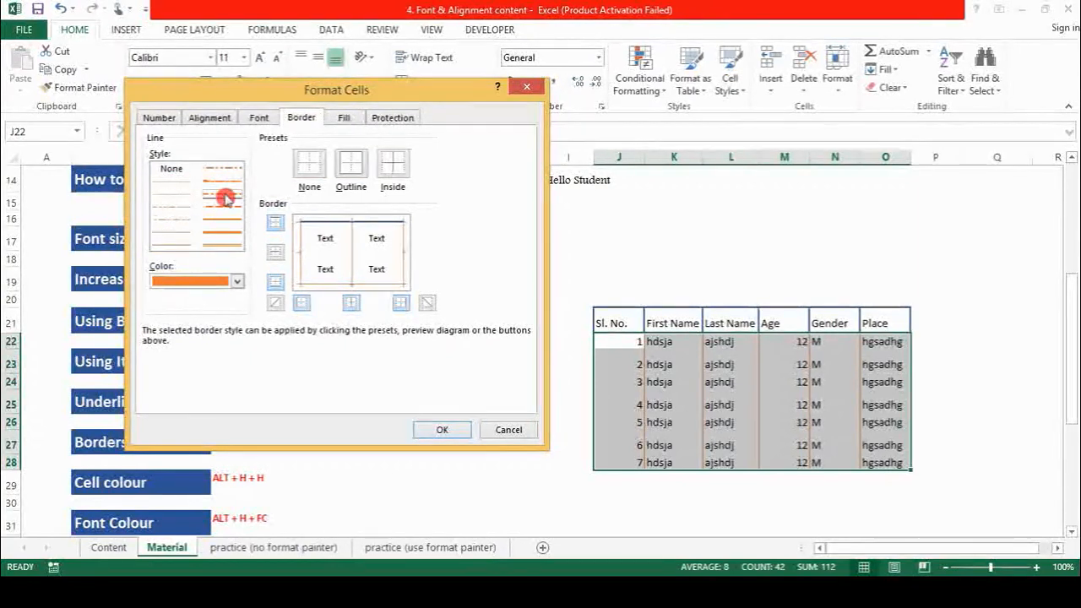
# - Change the left, right, inner vertical and bottom borders of J22:O28 to a medium dash-dot orange line
pyautogui.click(301, 304)
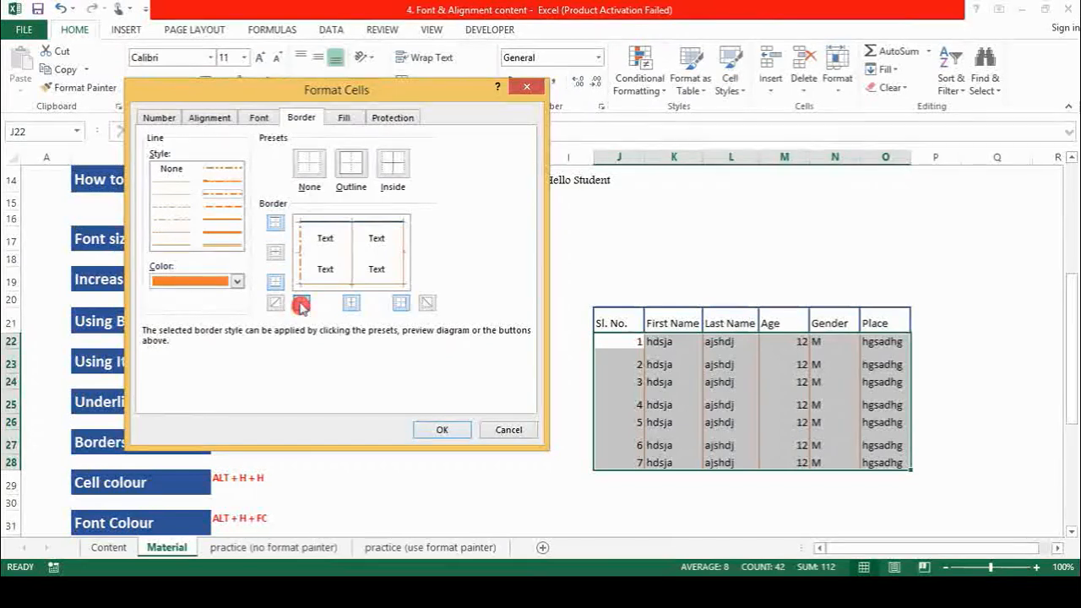
pyautogui.click(399, 303)
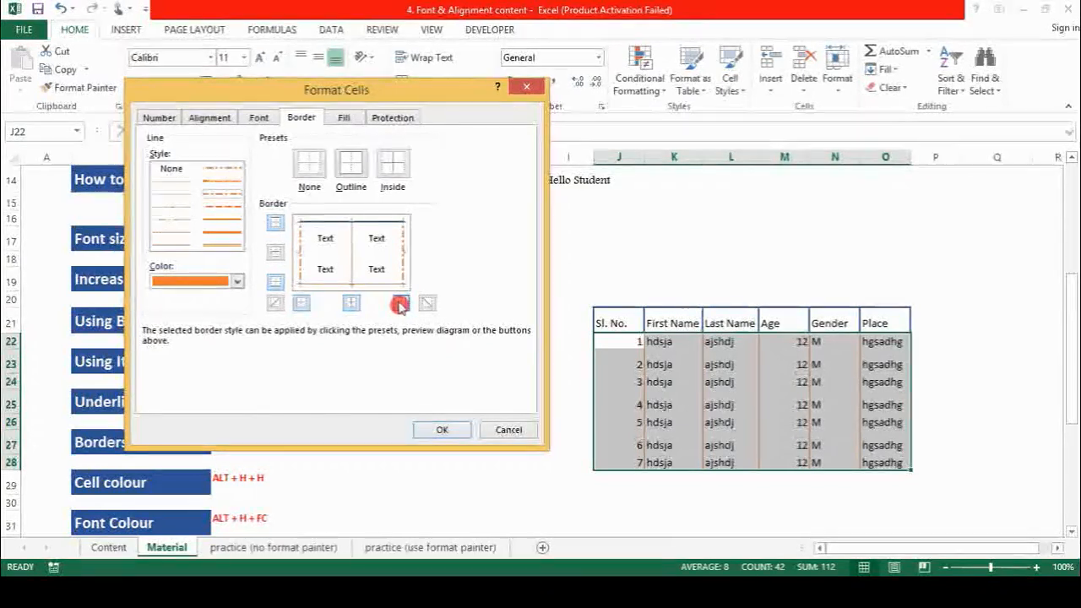
pyautogui.click(350, 304)
pyautogui.click(275, 281)
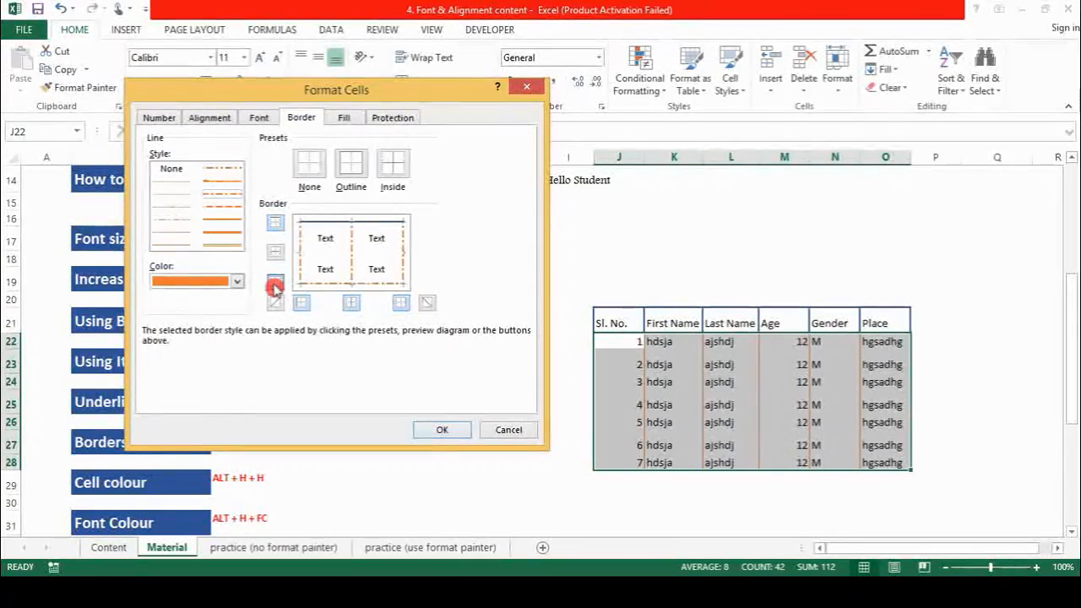
pyautogui.click(431, 428)
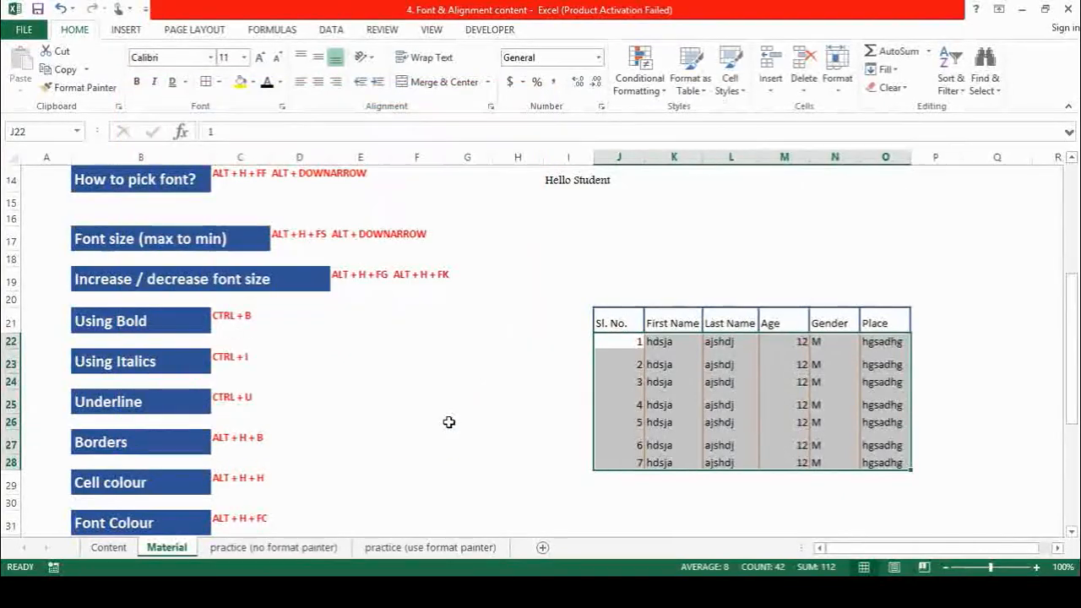
pyautogui.click(532, 402)
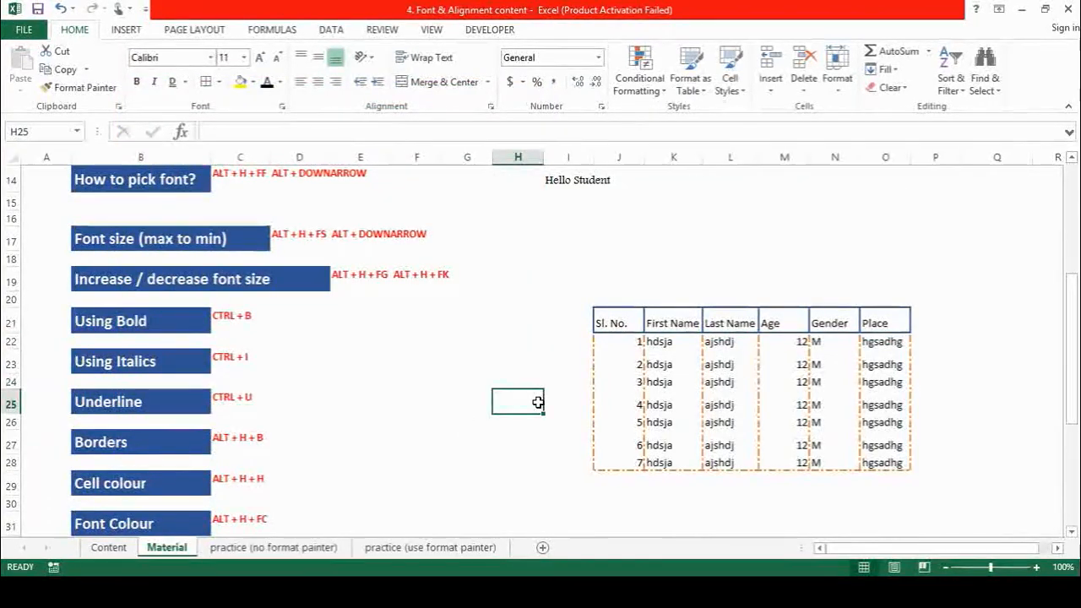
pyautogui.press('Down')
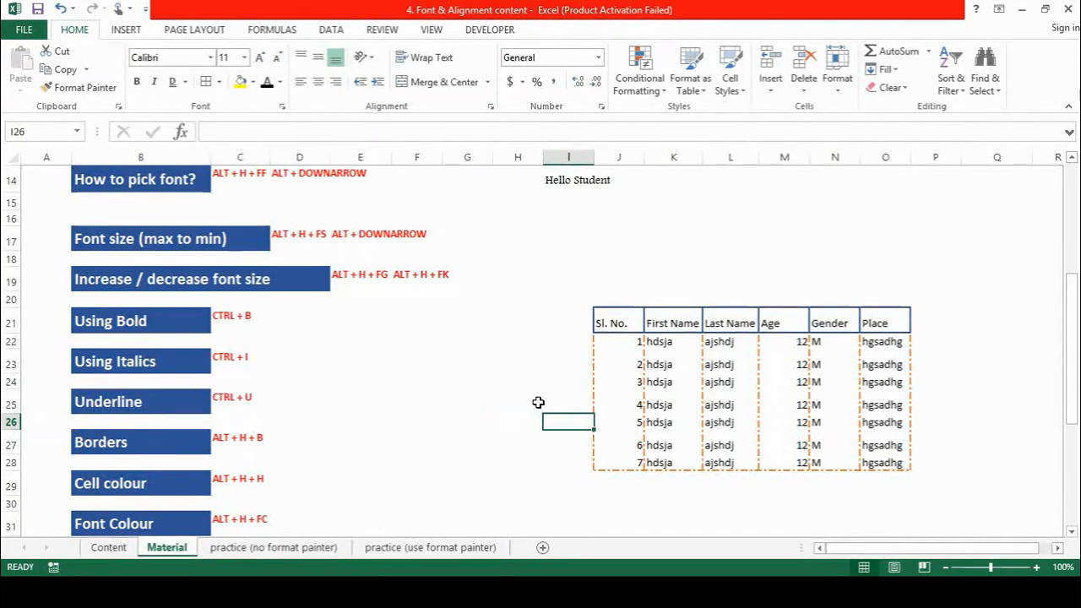
pyautogui.press('Up')
pyautogui.press('Up')
pyautogui.press('alt')
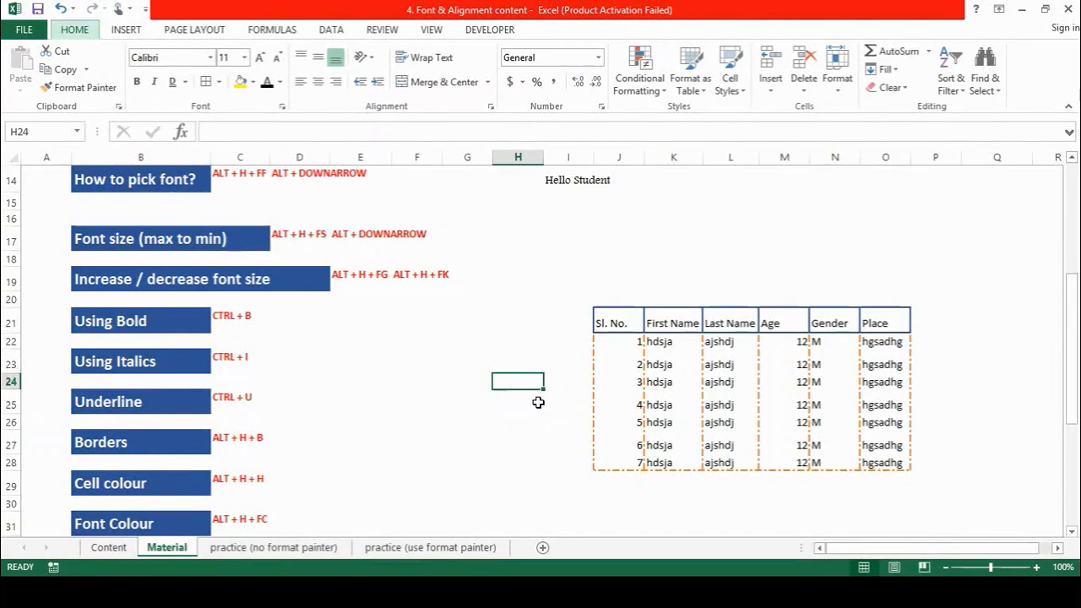
pyautogui.press('h')
pyautogui.press('b')
pyautogui.press('m')
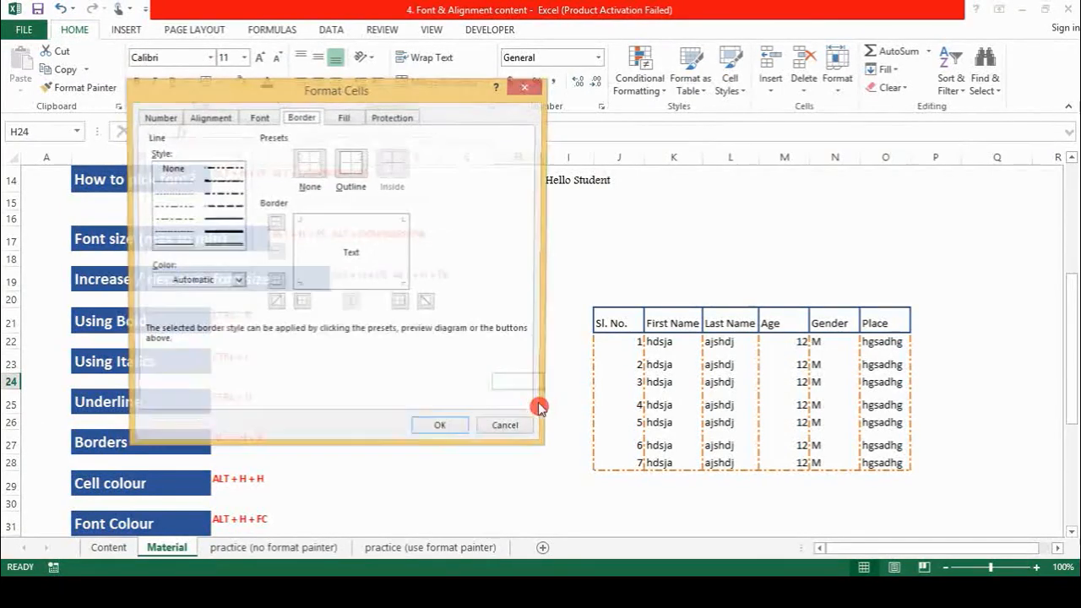
pyautogui.click(507, 432)
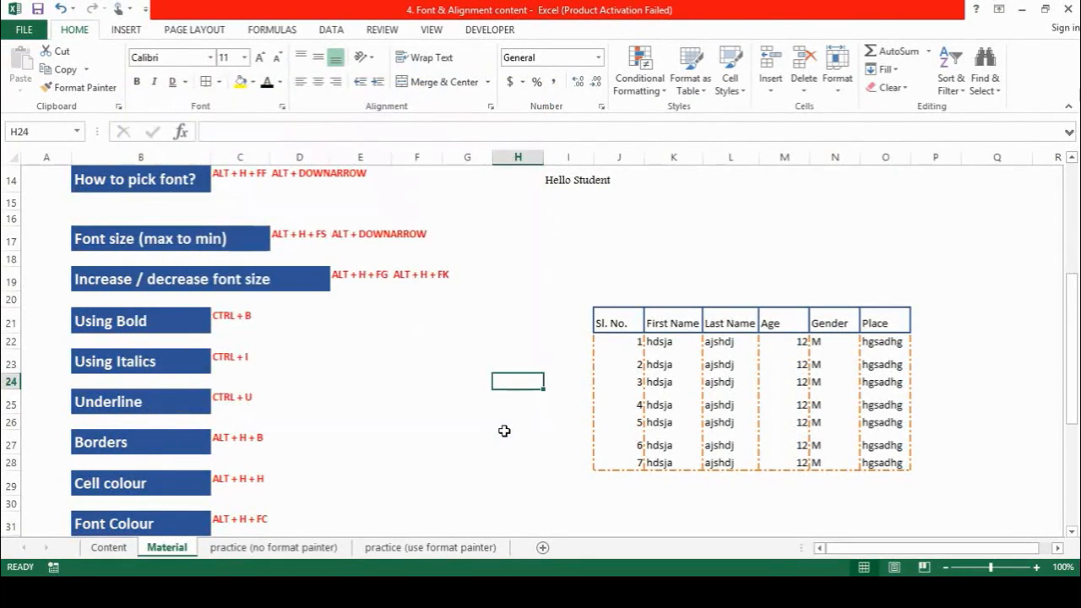
# - Draw freehand border lines with Draw Border across the blank cells above the table, from H20 up to J19
pyautogui.press('alt')
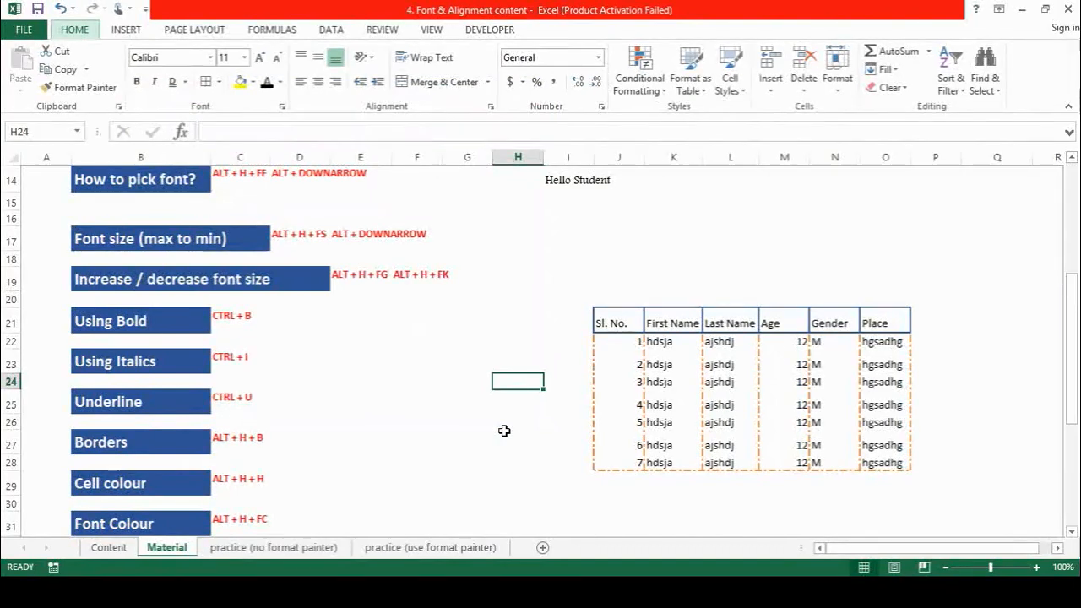
pyautogui.press('h')
pyautogui.press('b')
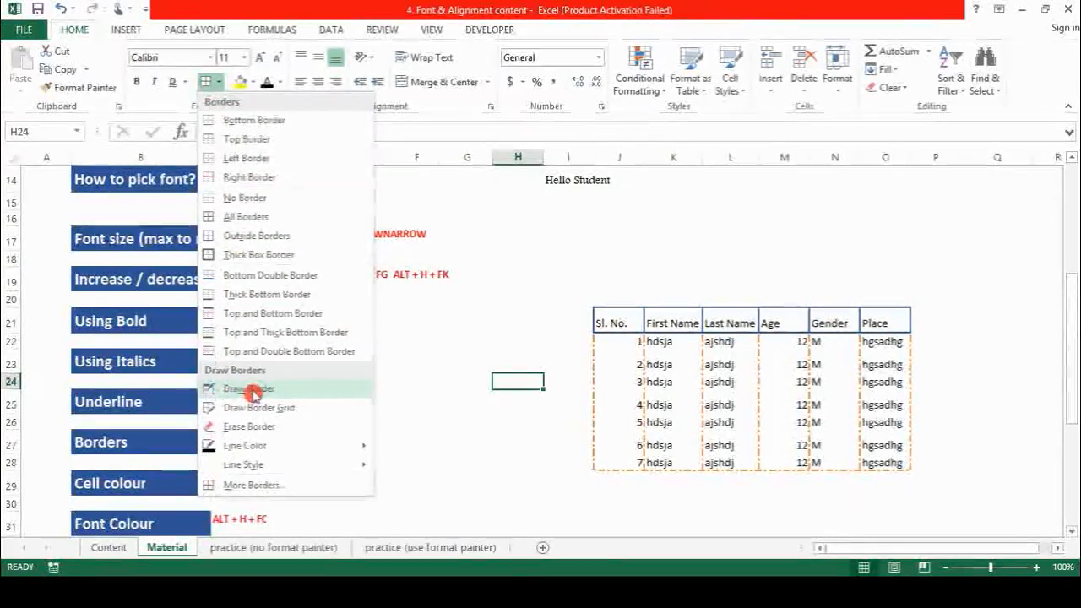
pyautogui.click(251, 390)
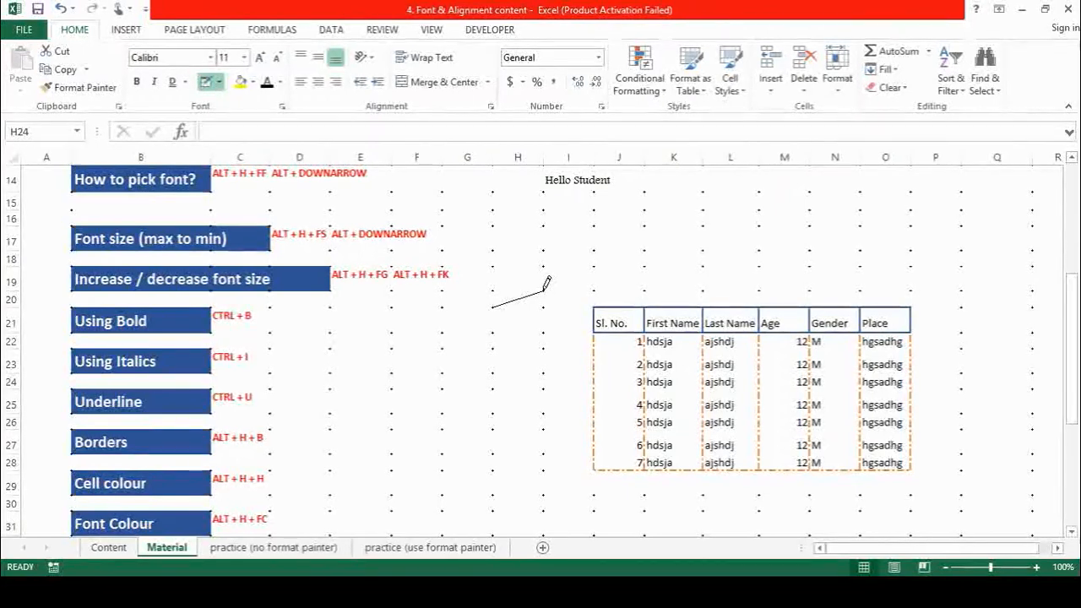
pyautogui.moveTo(544, 291)
pyautogui.mouseDown()
pyautogui.moveTo(586, 288)
pyautogui.moveTo(646, 257)
pyautogui.mouseUp()
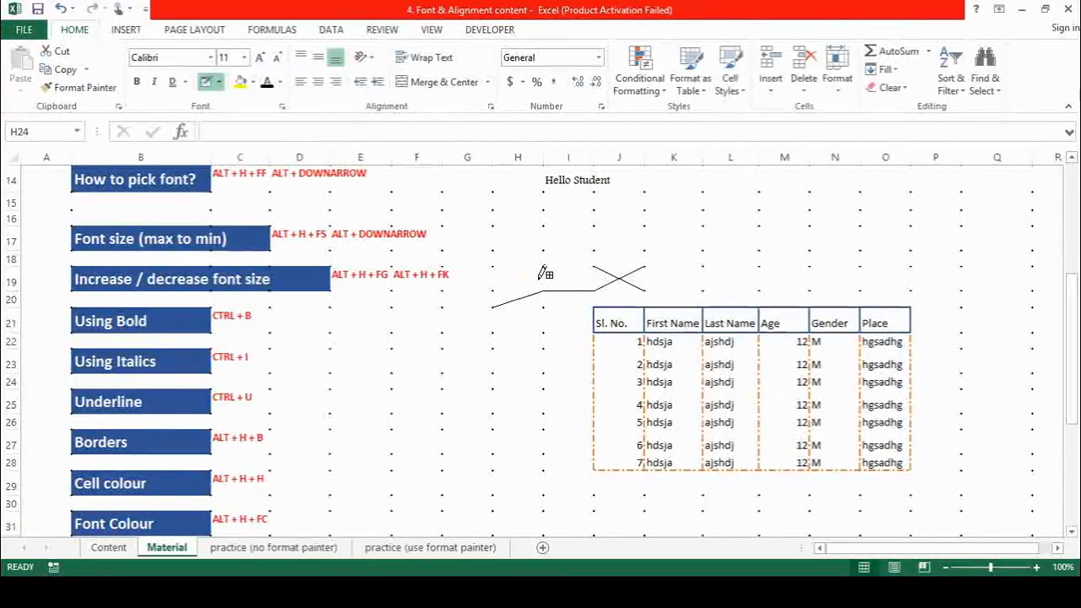
# - Undo the hand-drawn lines and the dash-dot border change on J22:O28, and leave border drawing mode
pyautogui.hotkey('ctrl', 'z')
pyautogui.hotkey('ctrl', 'z')
pyautogui.hotkey('ctrl', 'z')
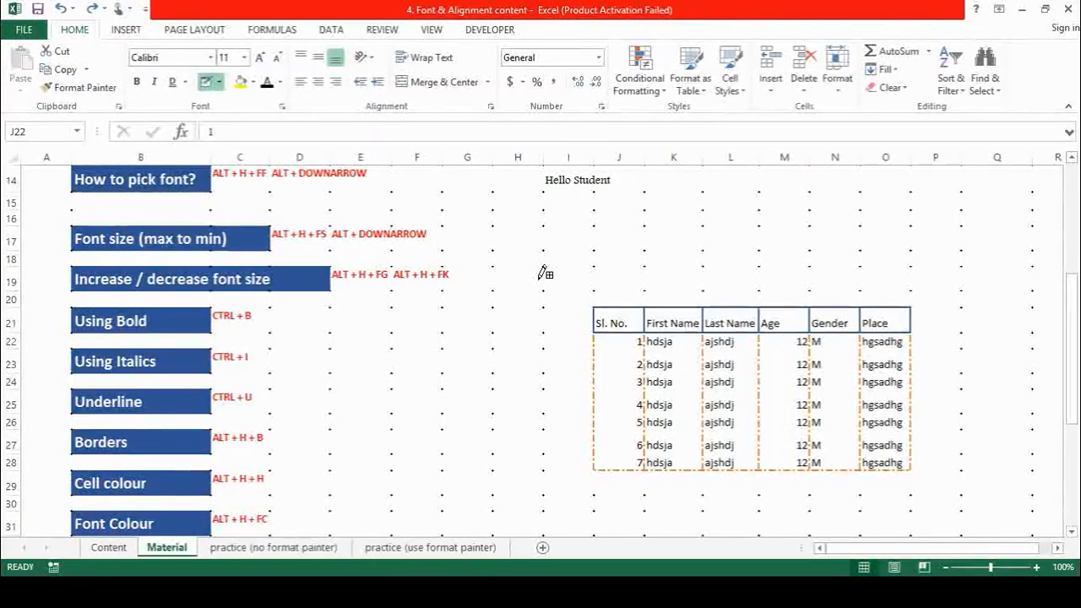
pyautogui.hotkey('ctrl', 'z')
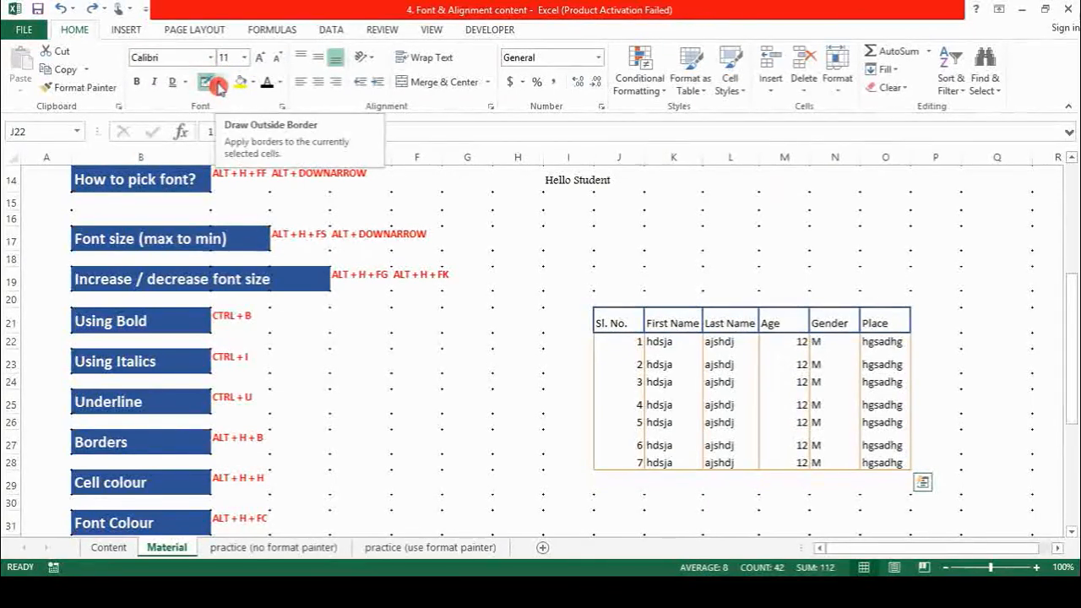
pyautogui.click(216, 83)
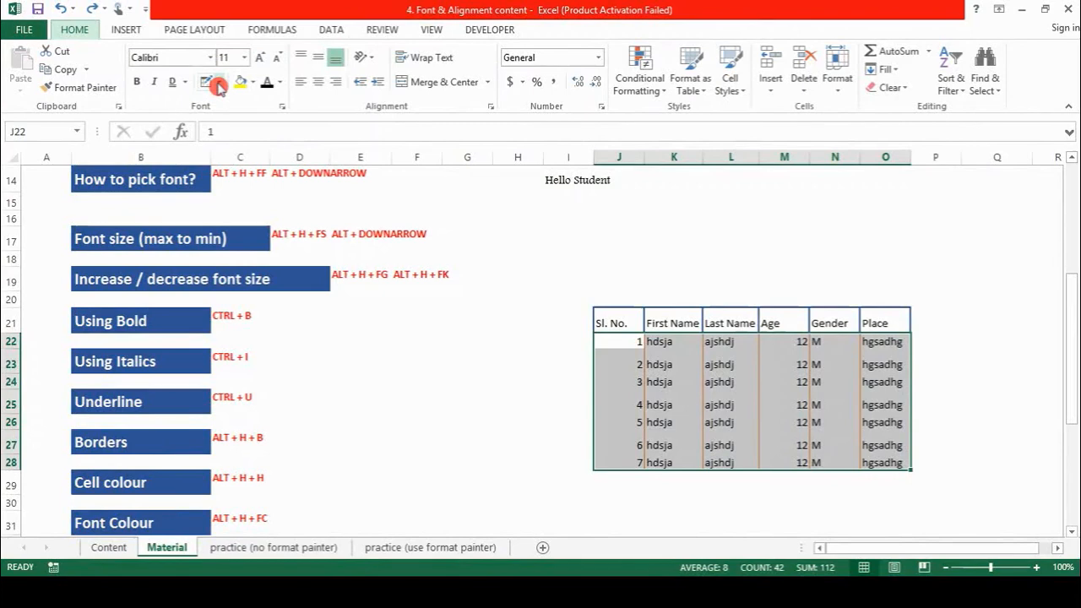
# - Draw border grids with Draw Border Grid over F21:H23 and over the blank cells above the table
pyautogui.click(217, 84)
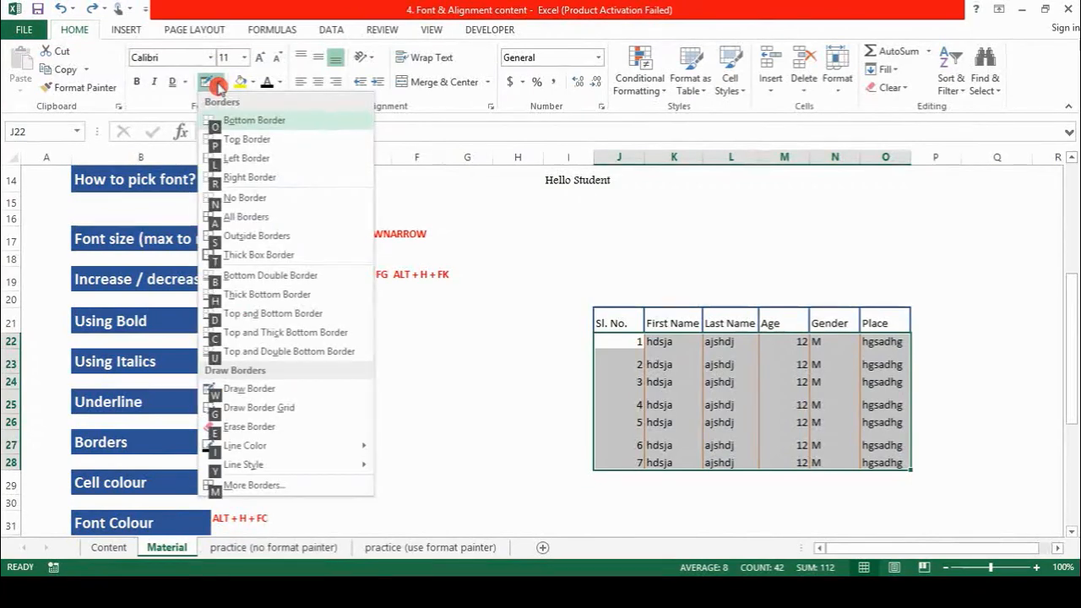
pyautogui.click(255, 408)
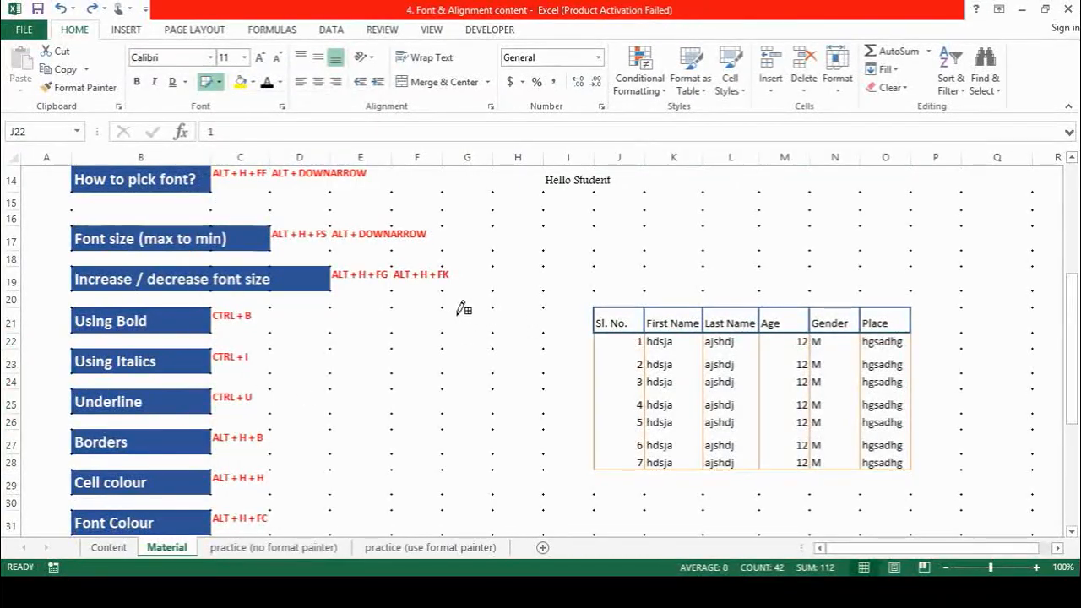
pyautogui.moveTo(437, 304)
pyautogui.mouseDown()
pyautogui.moveTo(474, 313)
pyautogui.moveTo(492, 369)
pyautogui.moveTo(516, 380)
pyautogui.moveTo(549, 357)
pyautogui.moveTo(528, 346)
pyautogui.mouseUp()
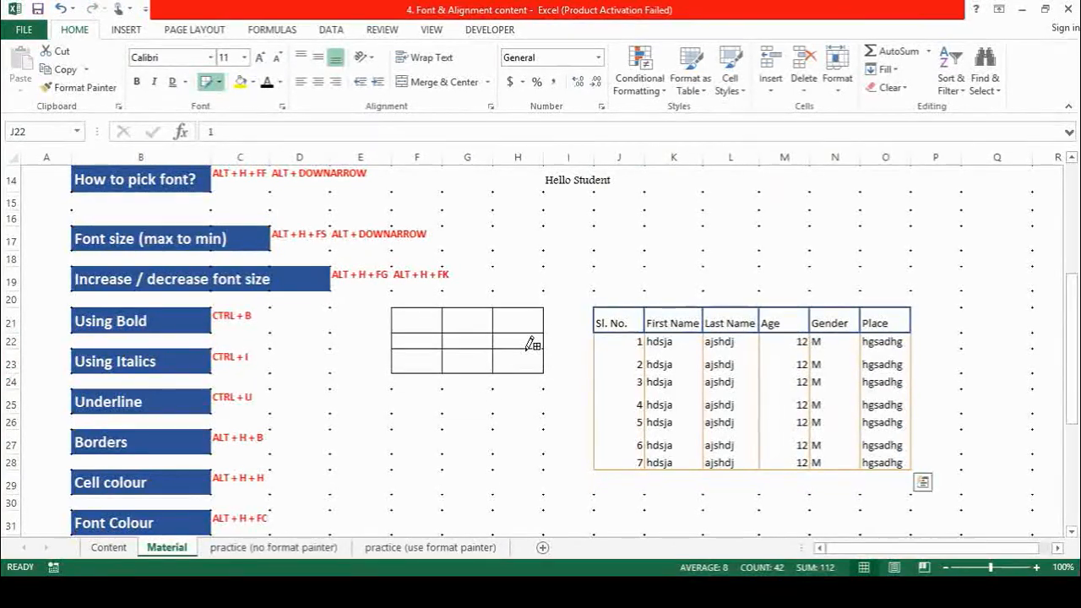
pyautogui.moveTo(559, 226)
pyautogui.mouseDown()
pyautogui.moveTo(670, 244)
pyautogui.moveTo(680, 260)
pyautogui.mouseUp()
# - Undo both drawn border grids and leave grid drawing mode
pyautogui.hotkey('ctrl', 'z')
pyautogui.hotkey('ctrl', 'z')
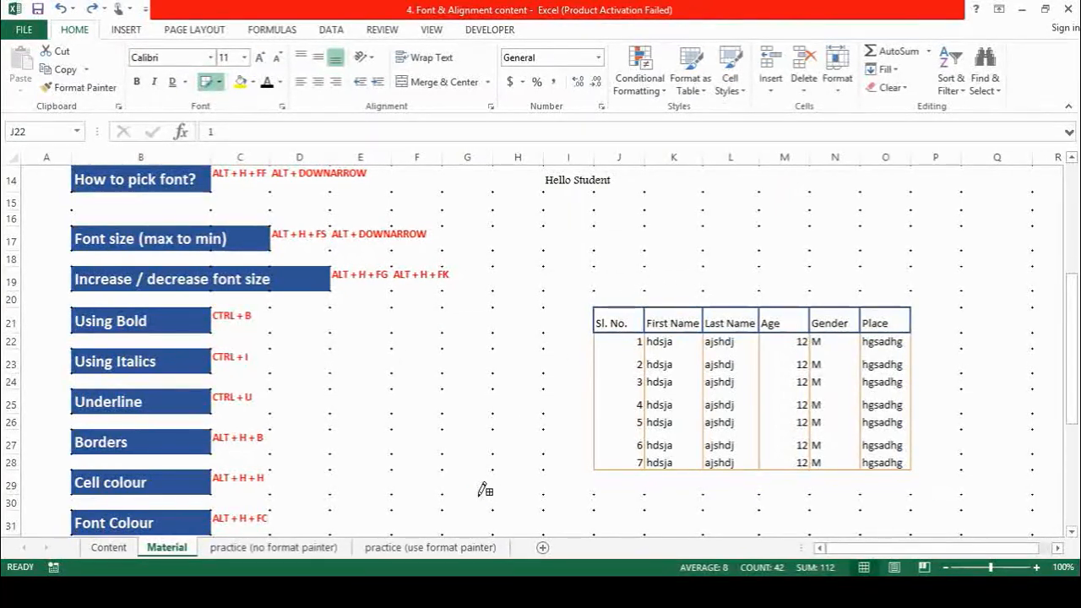
pyautogui.press('Escape')
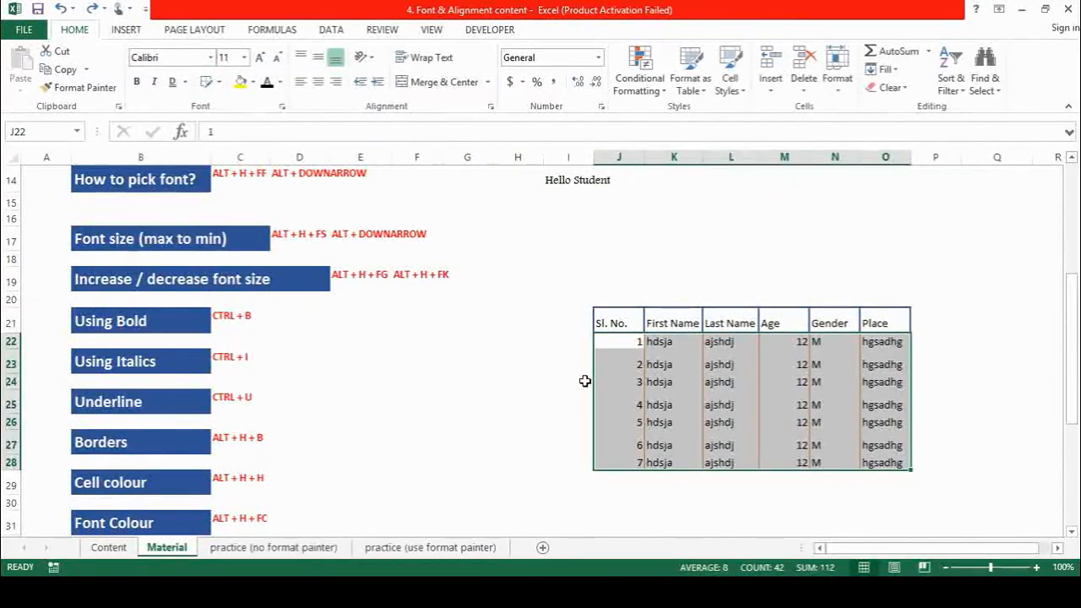
# - Erase the top borders of the header cells from Sl. No. through Gender with Erase Border
pyautogui.click(464, 327)
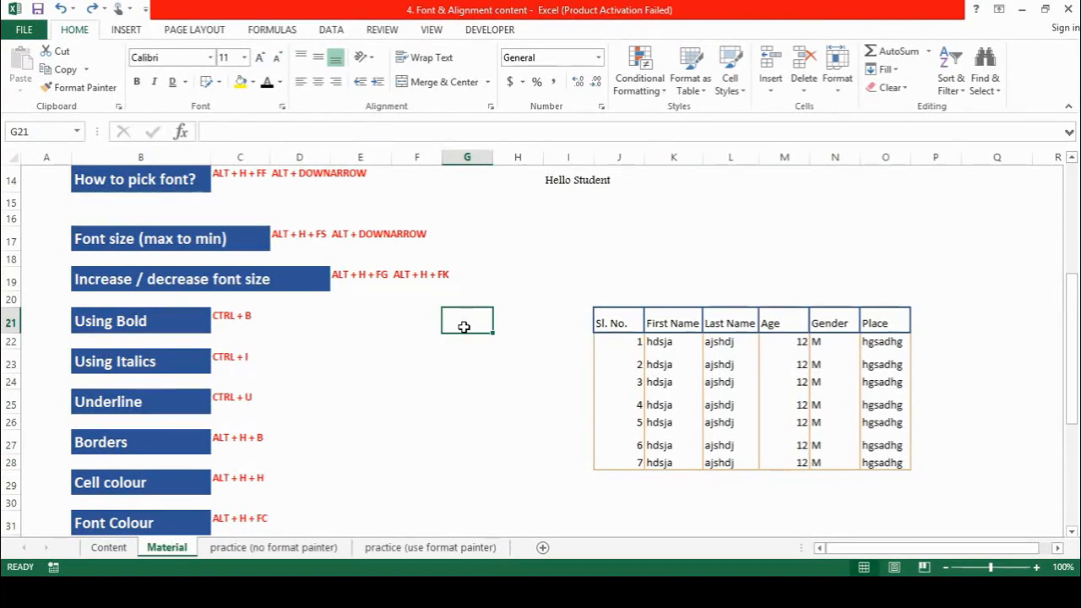
pyautogui.hotkey('alt', 'h')
pyautogui.press('b')
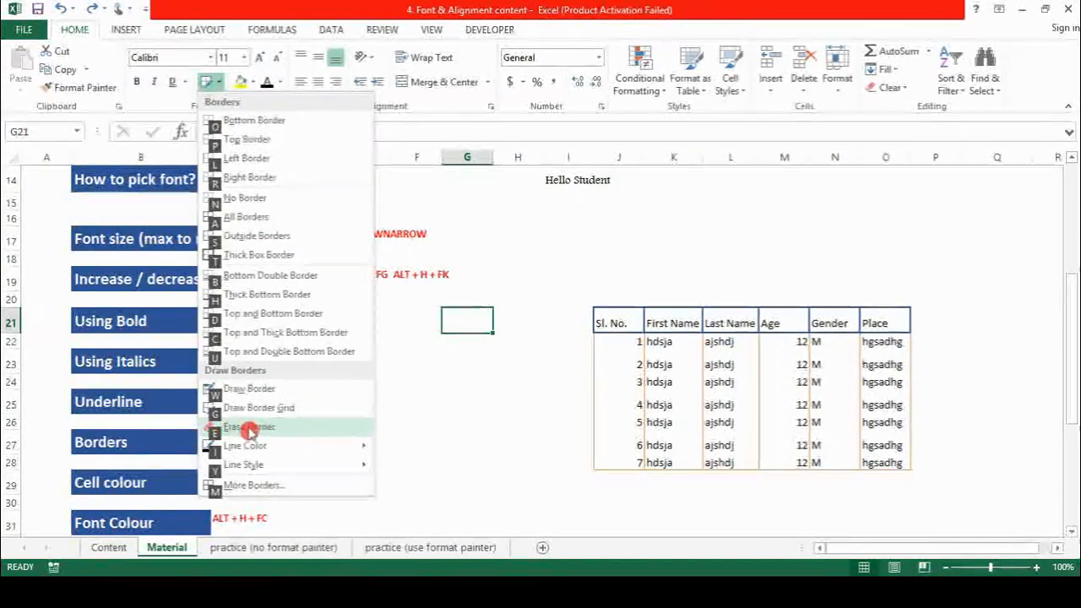
pyautogui.click(276, 429)
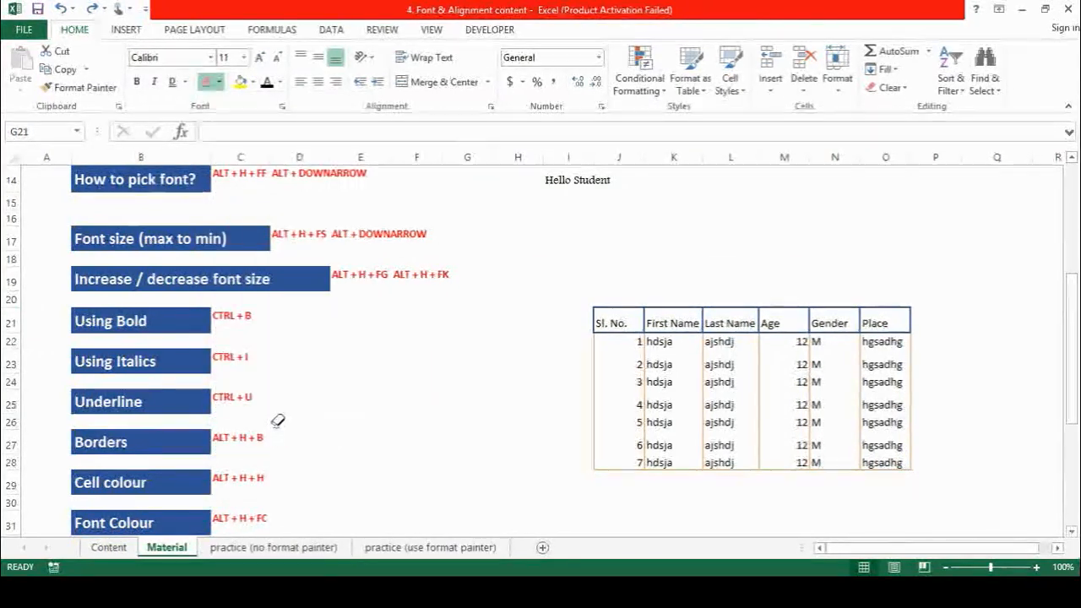
pyautogui.click(595, 305)
pyautogui.click(663, 305)
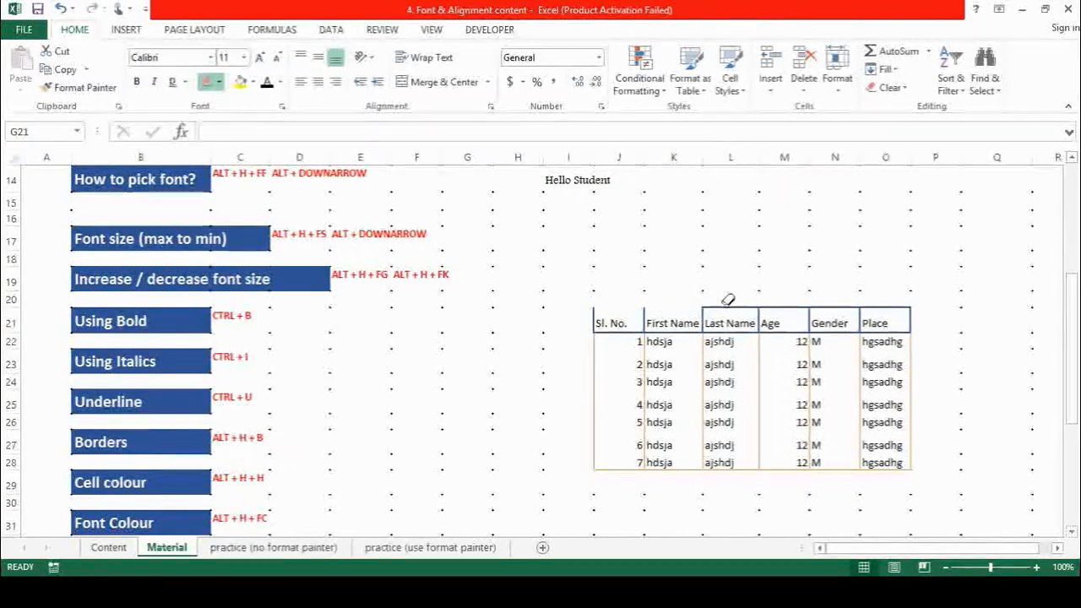
pyautogui.click(784, 306)
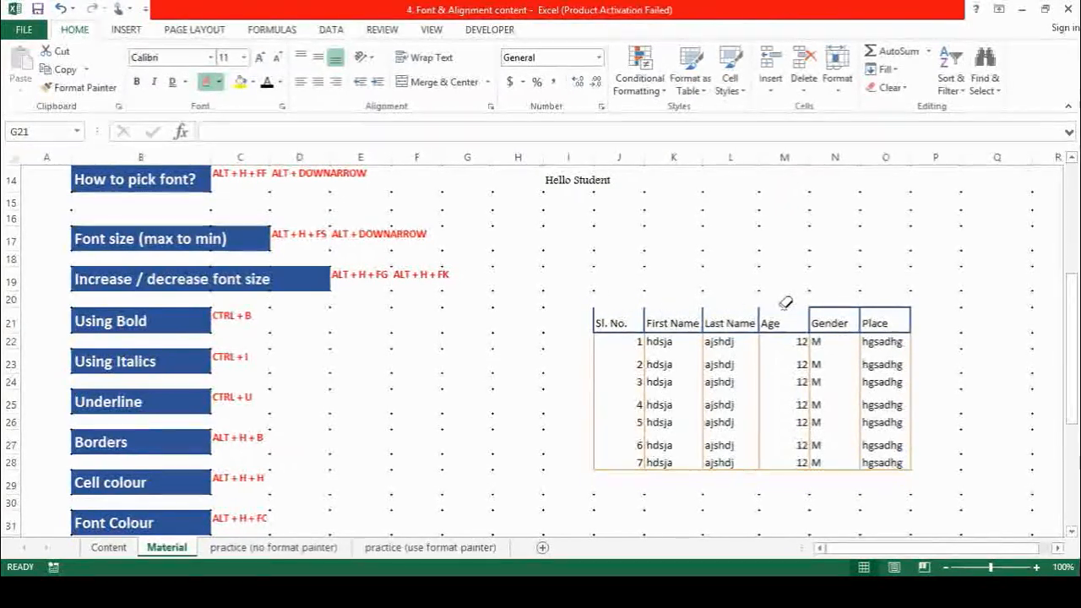
pyautogui.click(838, 305)
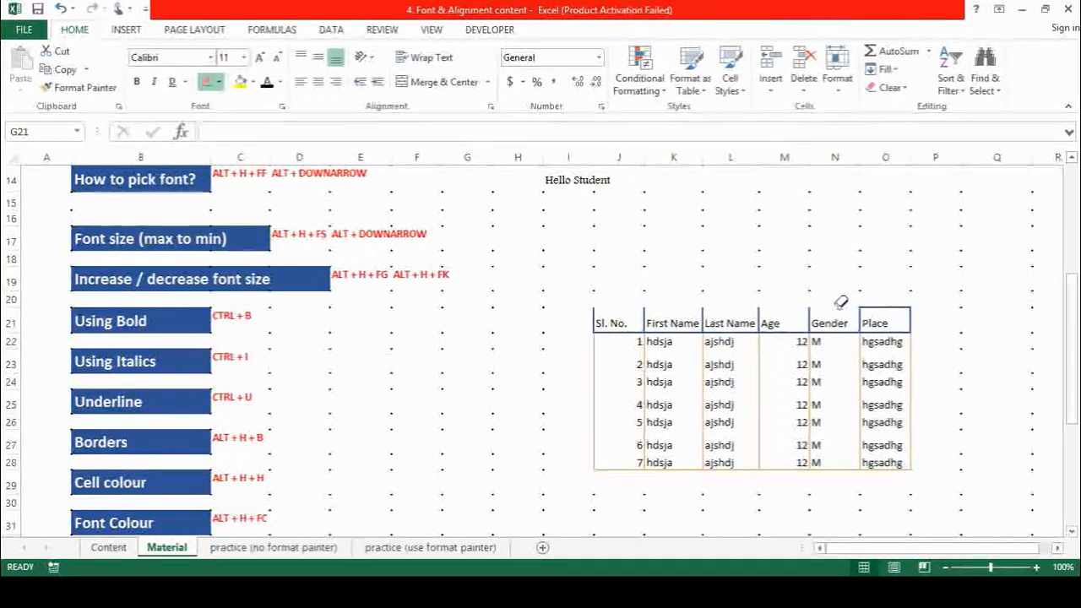
# - Undo the header border erasures and restore the thin orange borders of J22:O28
pyautogui.hotkey('ctrl', 'z')
pyautogui.hotkey('ctrl', 'z')
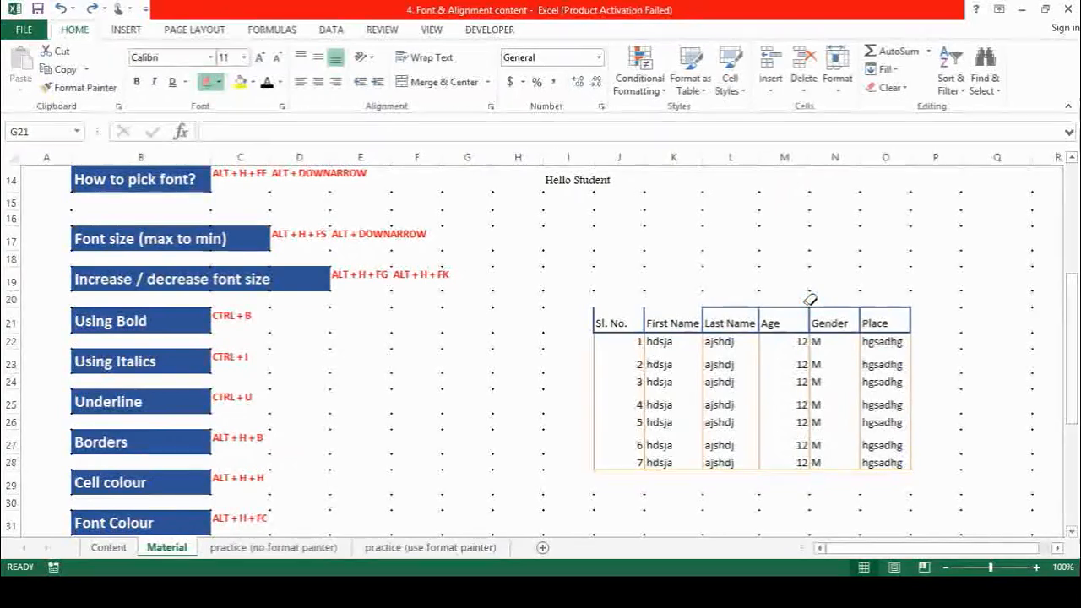
pyautogui.hotkey('ctrl', 'z')
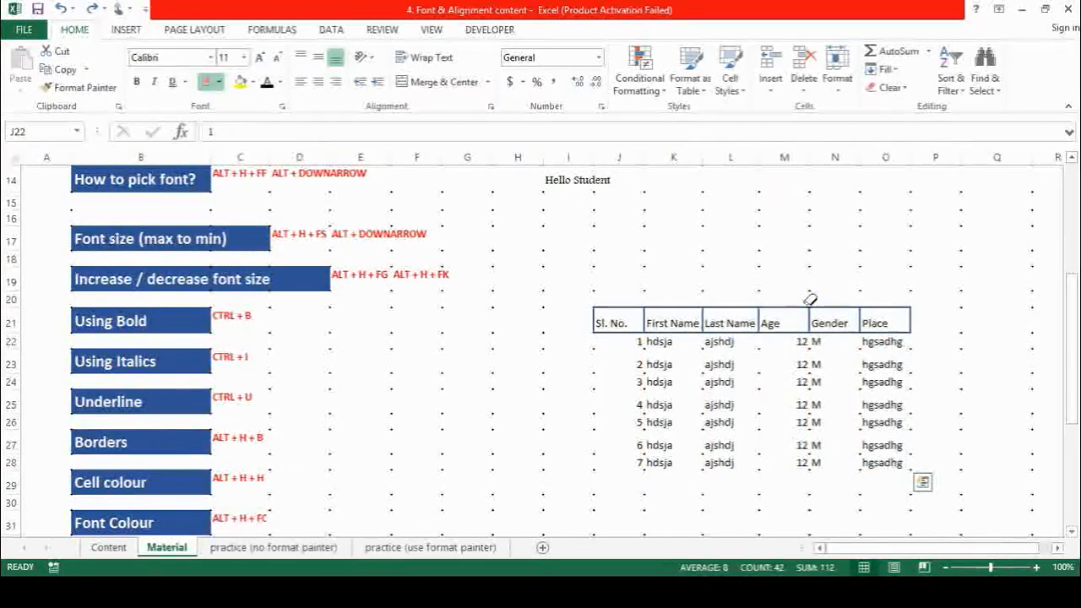
pyautogui.click(93, 10)
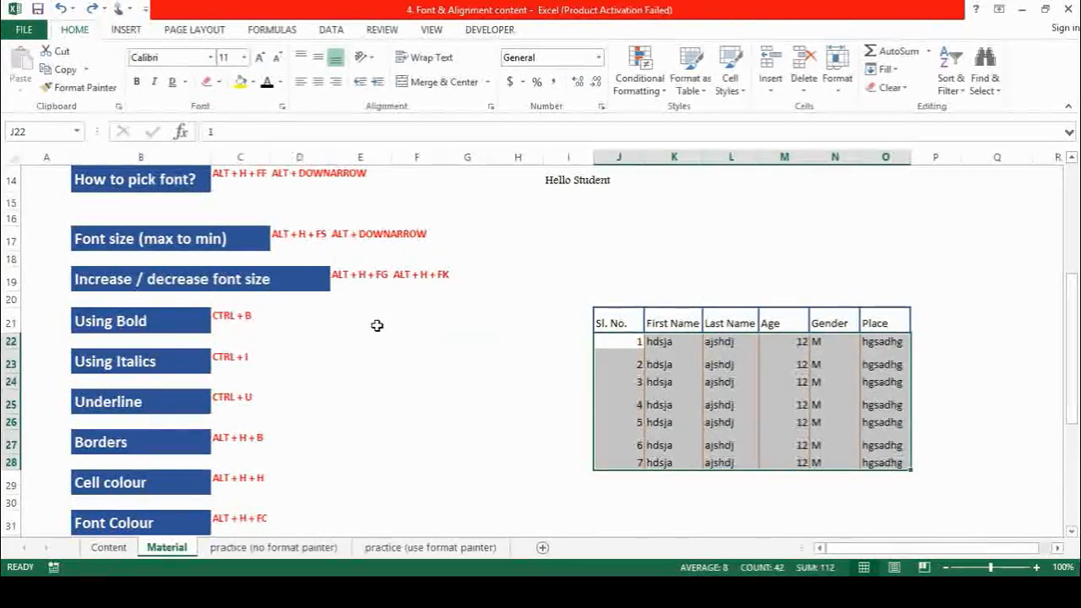
# - Review the border line colour and style choices, and add a thin orange downward diagonal border to cell I22
pyautogui.press('Left')
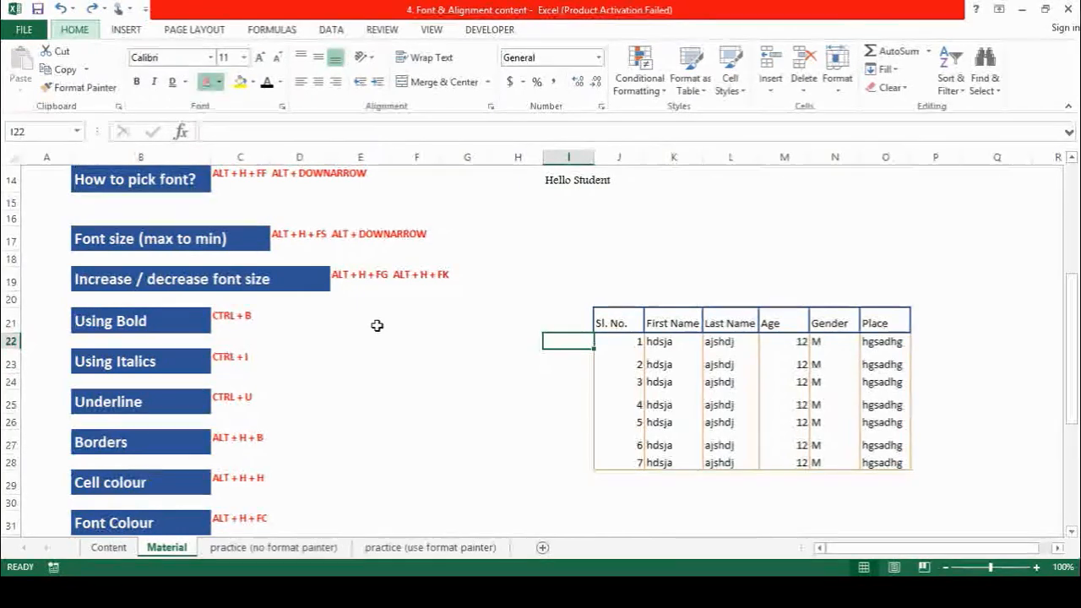
pyautogui.hotkey('alt', 'h')
pyautogui.press('b')
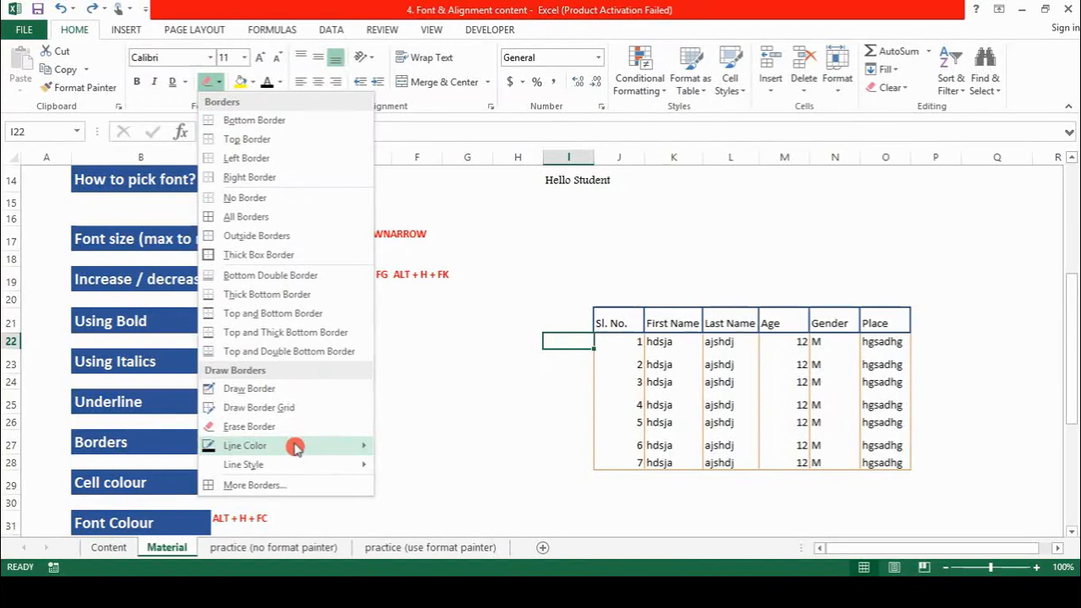
pyautogui.moveTo(295, 447)
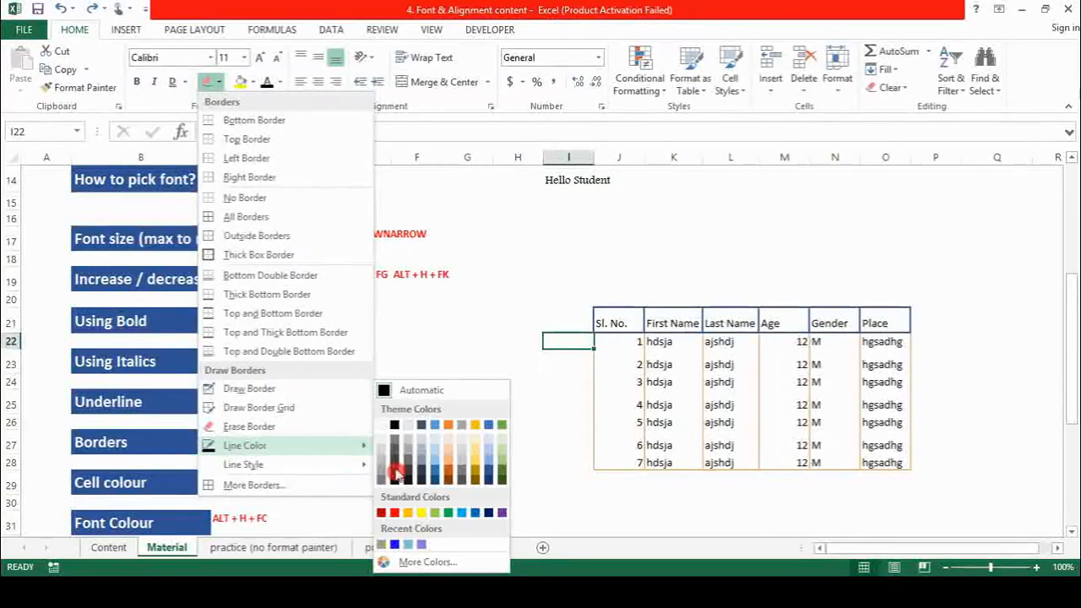
pyautogui.moveTo(323, 468)
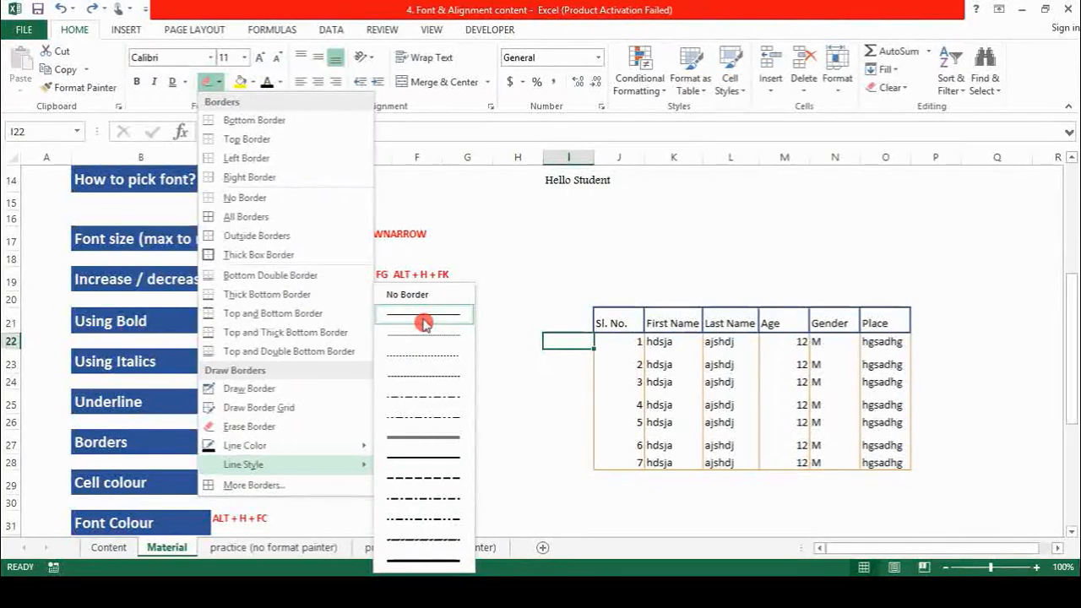
pyautogui.click(304, 489)
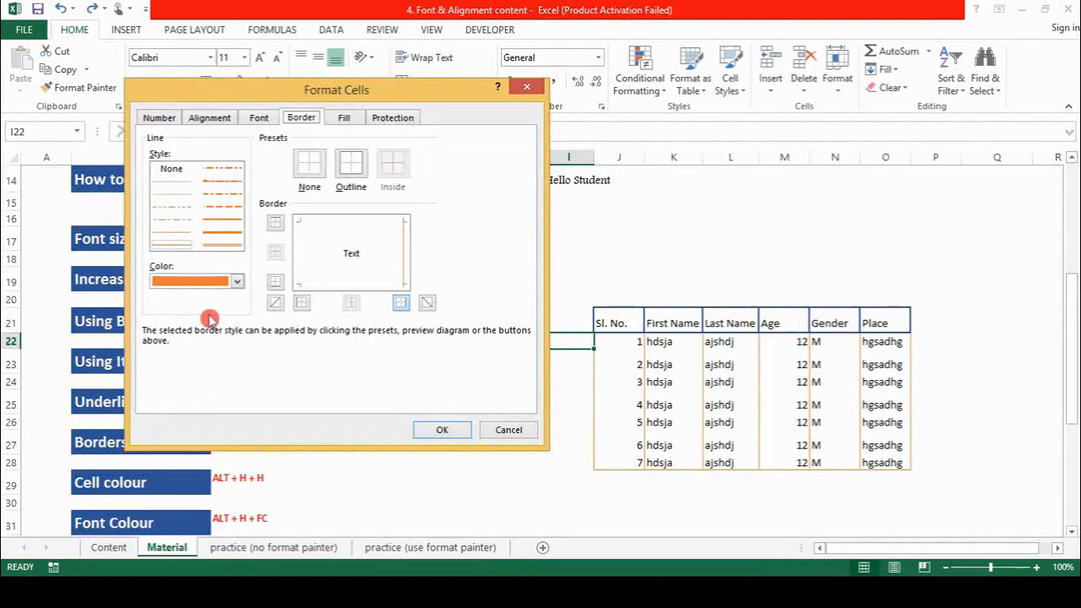
pyautogui.click(427, 305)
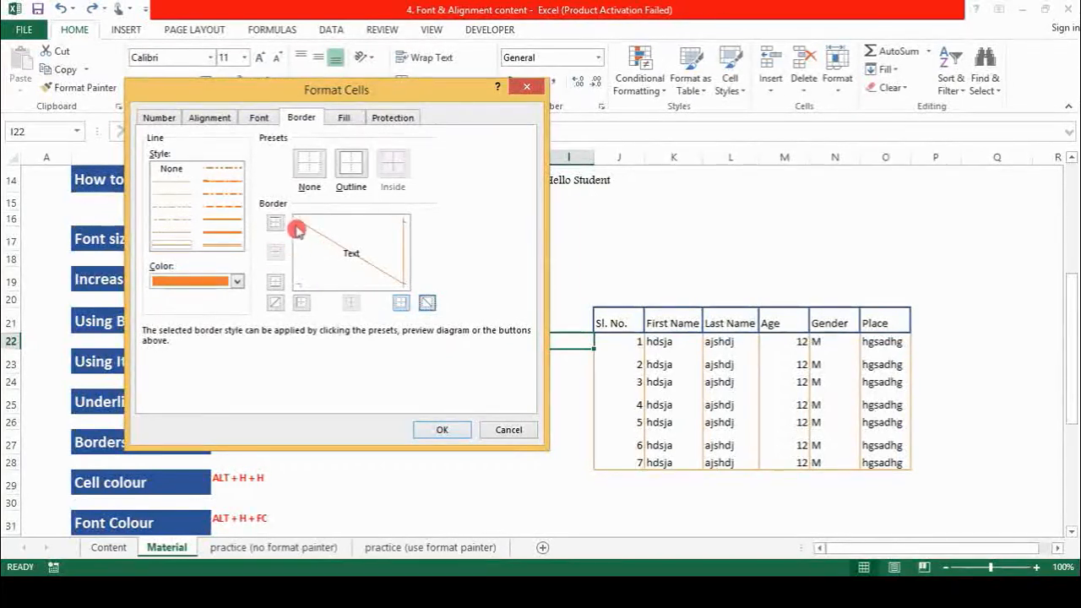
pyautogui.click(433, 429)
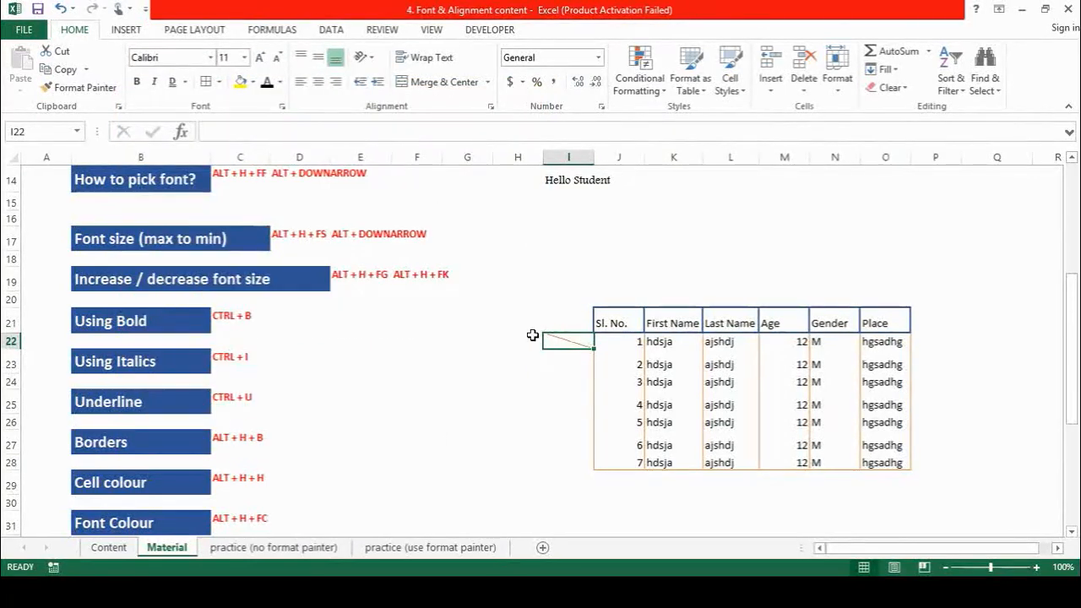
pyautogui.click(625, 321)
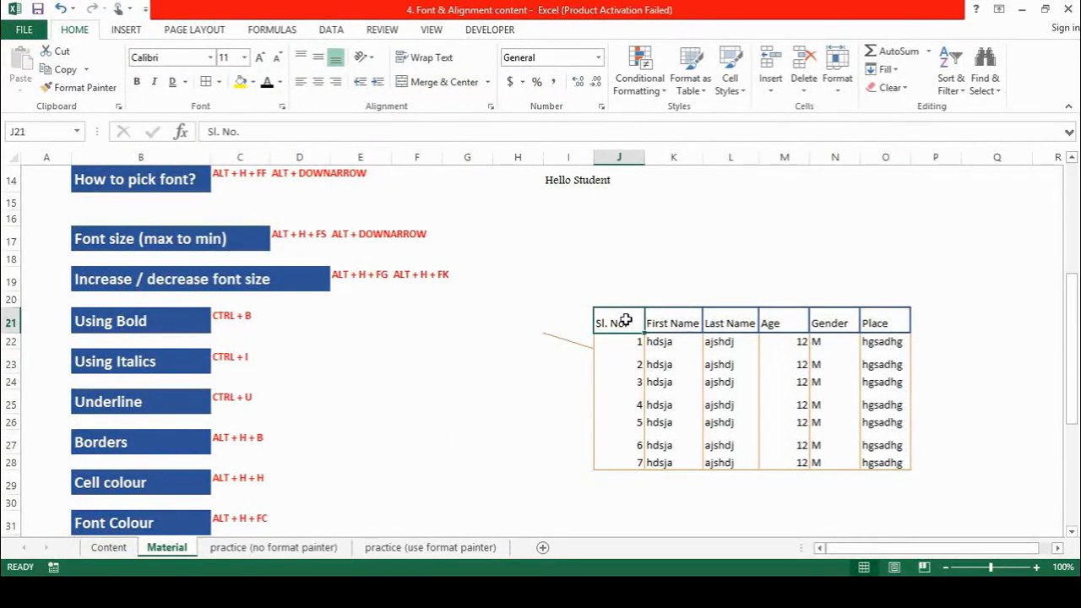
pyautogui.click(566, 343)
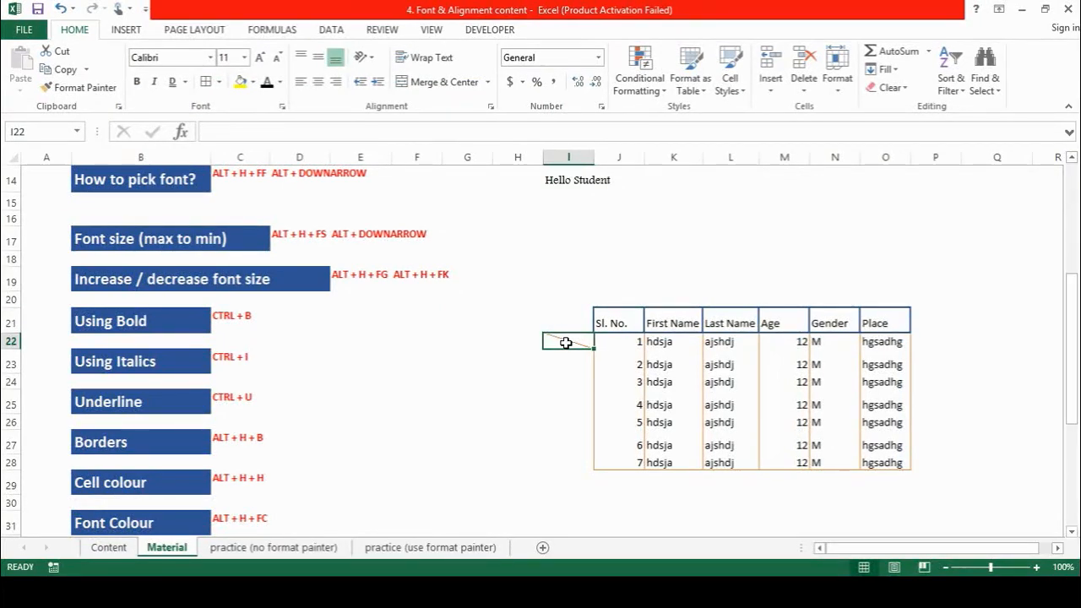
pyautogui.press('Up')
pyautogui.press('Right')
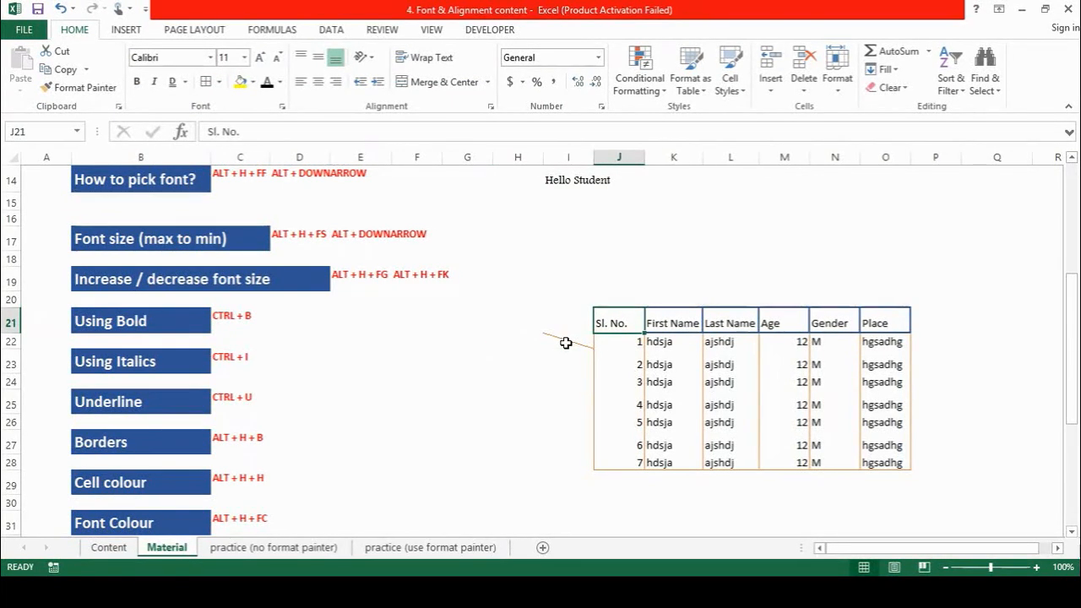
pyautogui.press('Left')
pyautogui.press('Left')
pyautogui.press('Left')
pyautogui.press('Left')
pyautogui.press('Left')
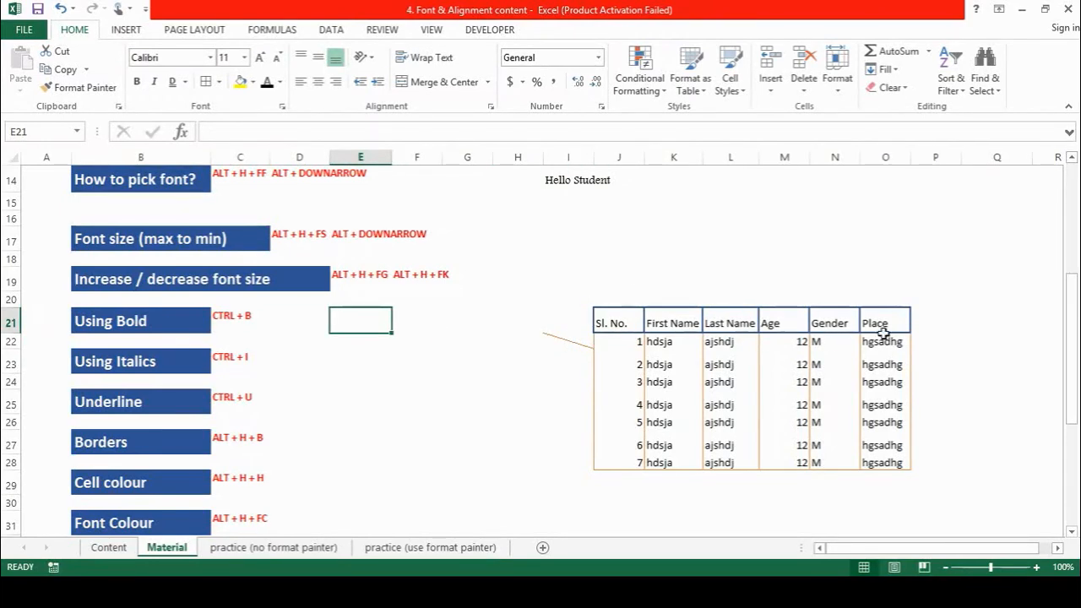
# - Remove all borders from the table's header cells J21:O21, Sl. No. through Place, by applying No Border
pyautogui.click(617, 321)
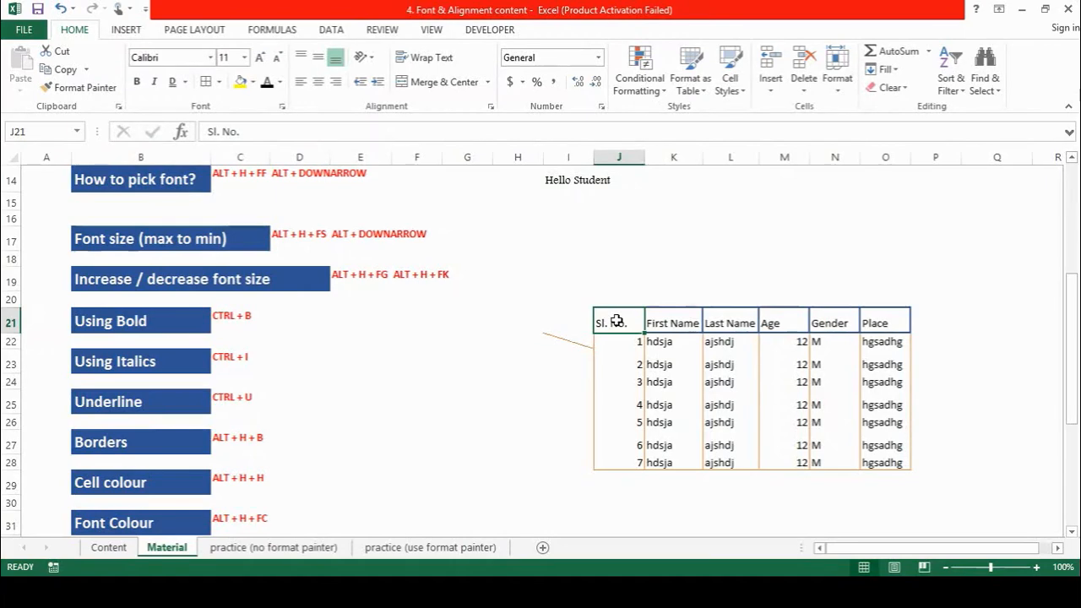
pyautogui.hotkey('shift', 'Right')
pyautogui.hotkey('shift', 'Right')
pyautogui.hotkey('shift', 'Right')
pyautogui.hotkey('shift', 'Right')
pyautogui.hotkey('shift', 'Right')
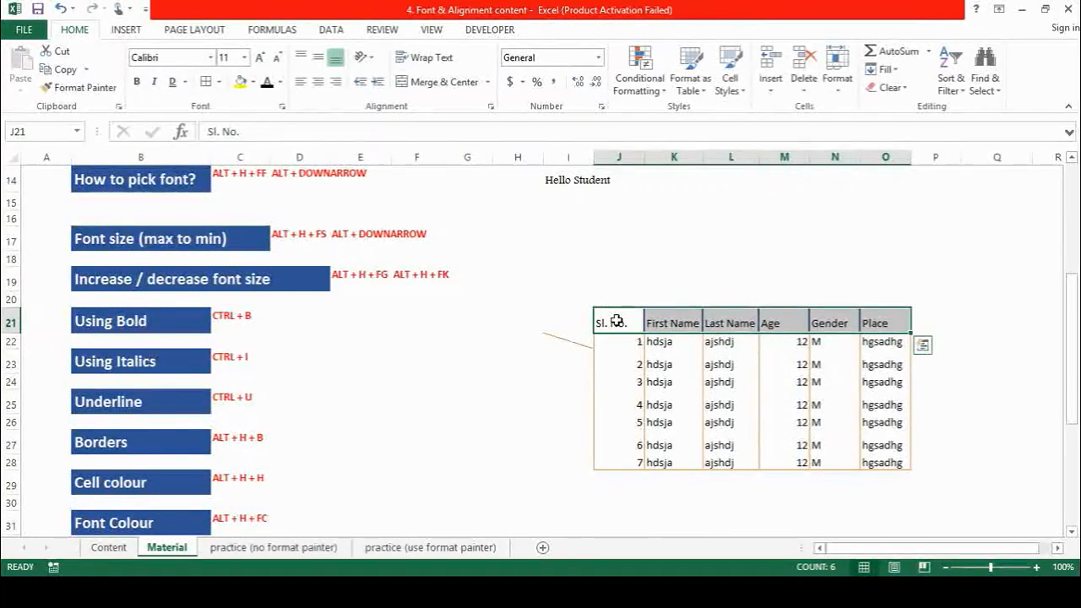
pyautogui.press('alt')
pyautogui.press('h')
pyautogui.press('b')
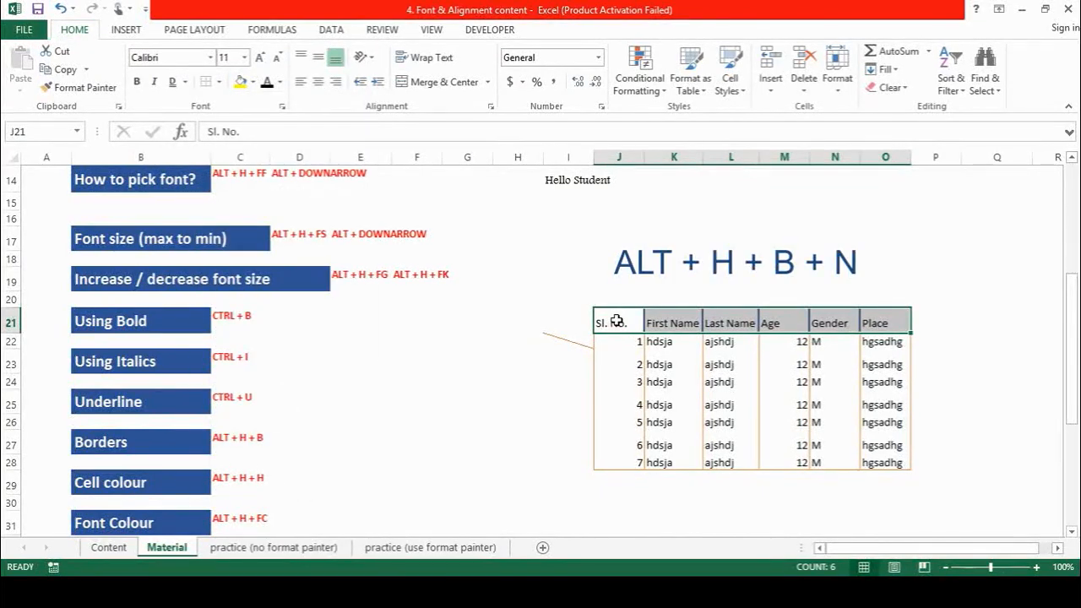
pyautogui.press('n')
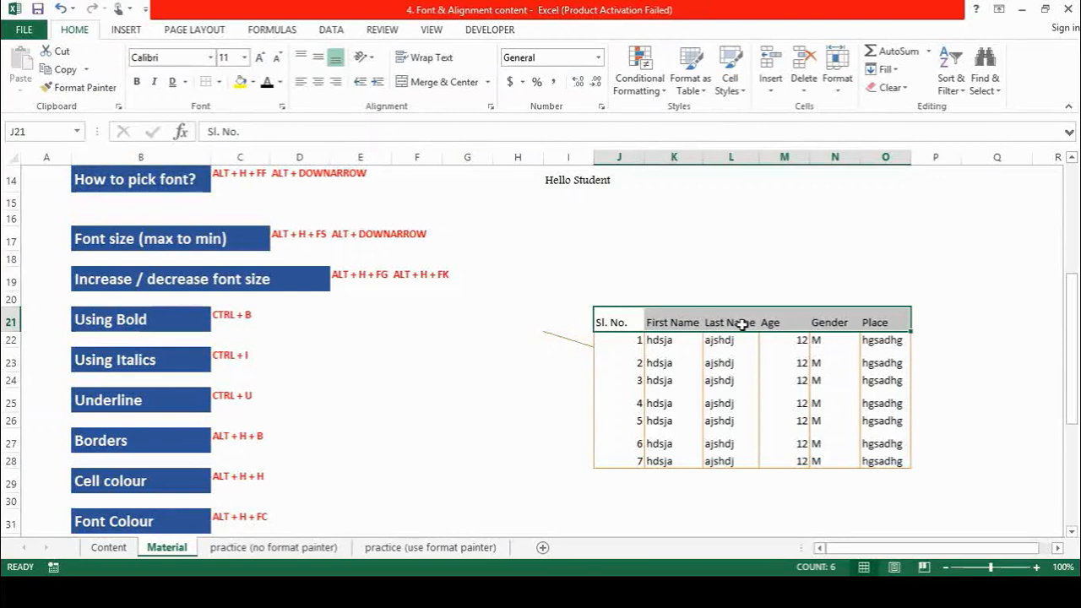
# - Clear every border from I22:O28, including the diagonal line in I22, with the No Border option
pyautogui.click(573, 382)
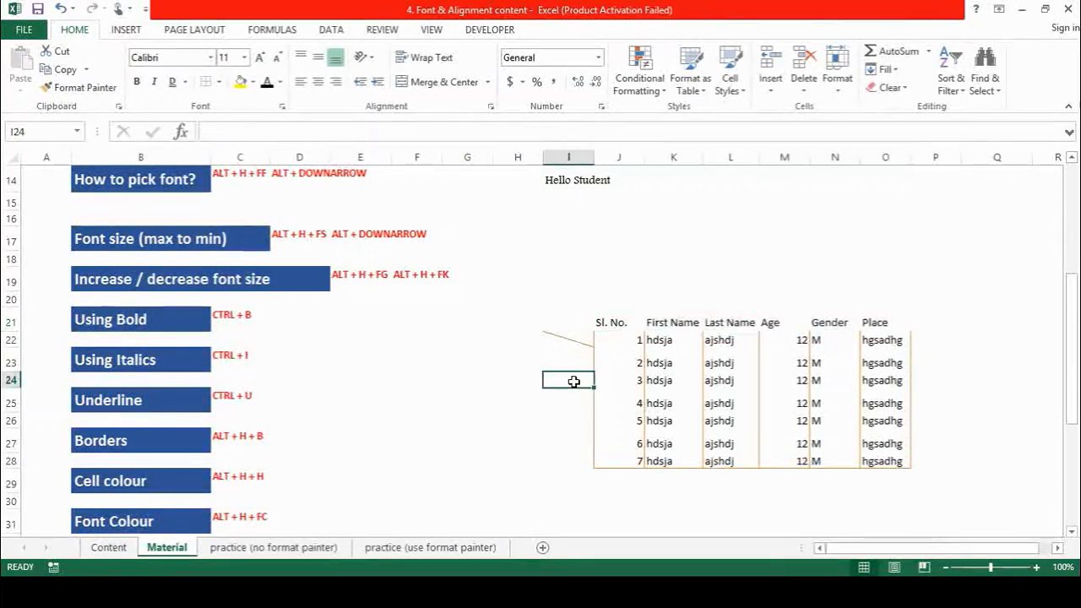
pyautogui.press('Up')
pyautogui.press('Up')
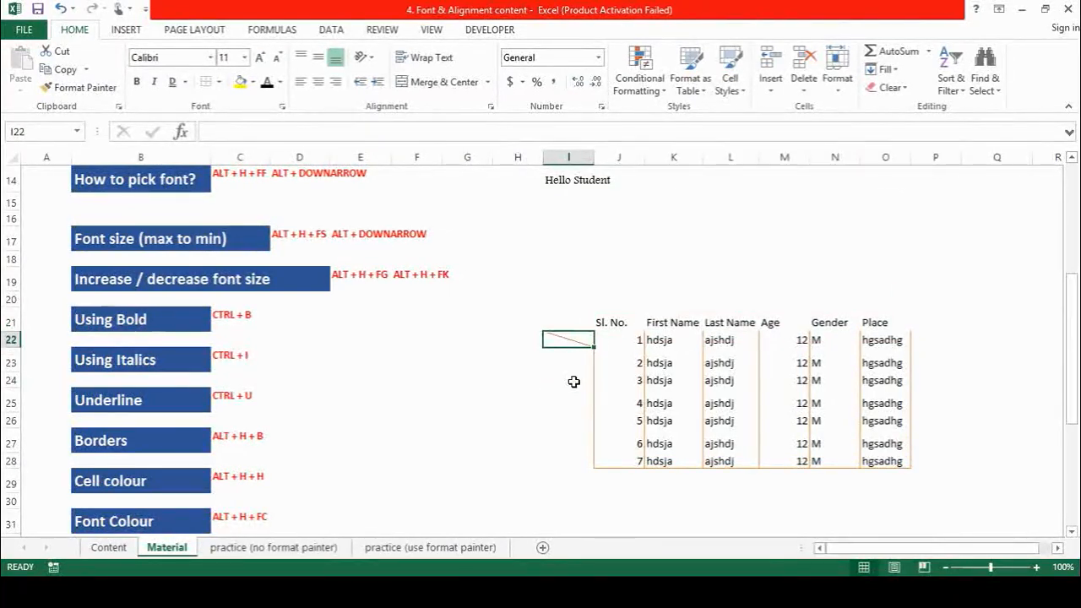
pyautogui.hotkey('shift', 'Down')
pyautogui.hotkey('shift', 'Down')
pyautogui.hotkey('shift', 'Right')
pyautogui.hotkey('shift', 'Right')
pyautogui.hotkey('shift', 'Right')
pyautogui.hotkey('shift', 'Right')
pyautogui.hotkey('shift', 'Right')
pyautogui.hotkey('shift', 'Right')
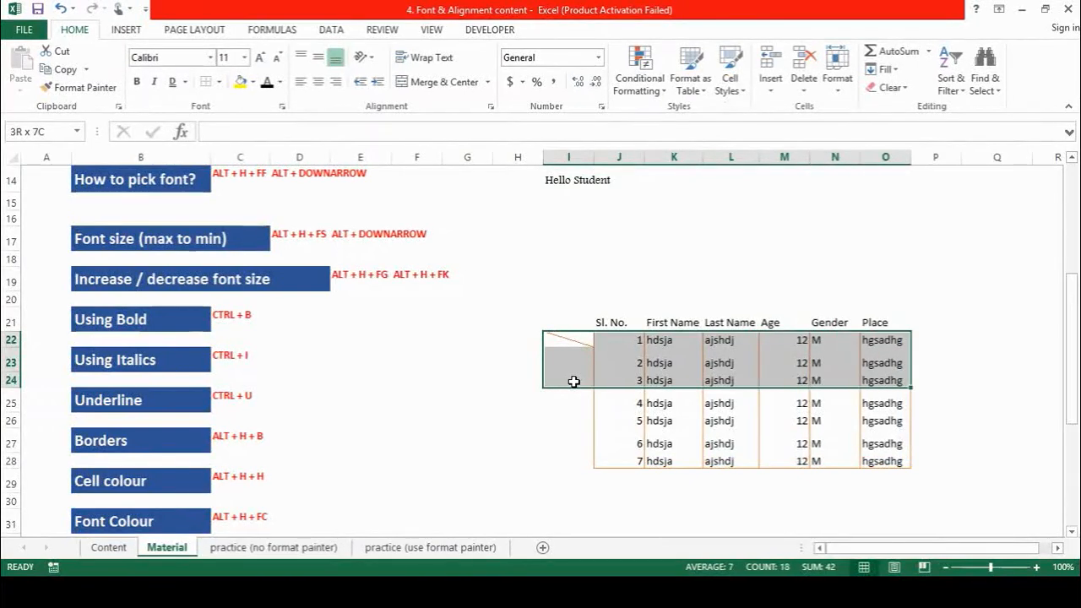
pyautogui.hotkey('shift', 'Down')
pyautogui.hotkey('shift', 'Down')
pyautogui.hotkey('shift', 'Down')
pyautogui.hotkey('shift', 'Down')
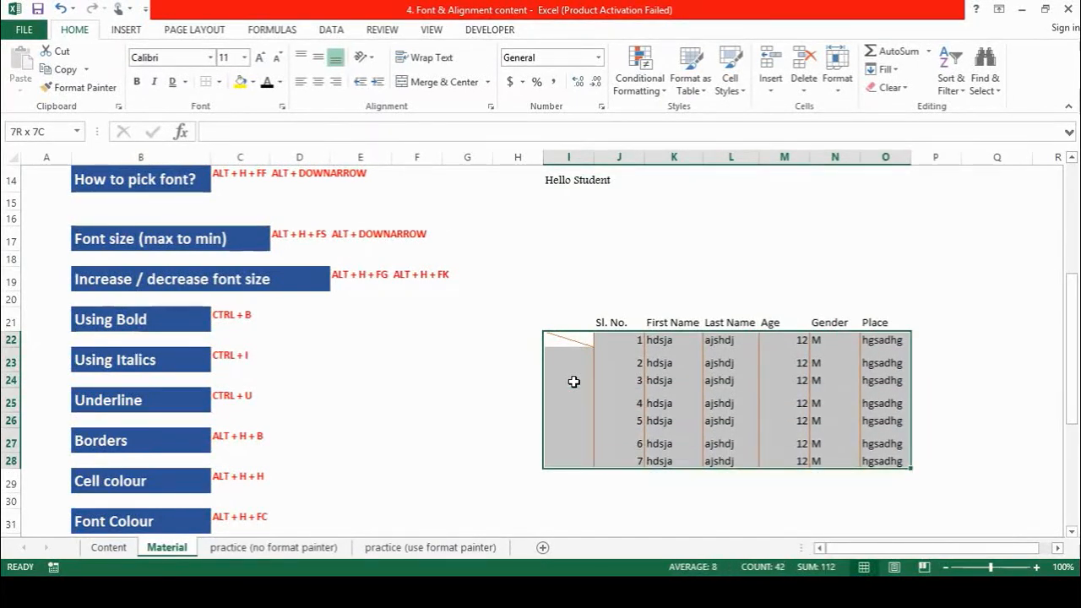
pyautogui.press('alt')
pyautogui.press('h')
pyautogui.press('b')
pyautogui.press('n')
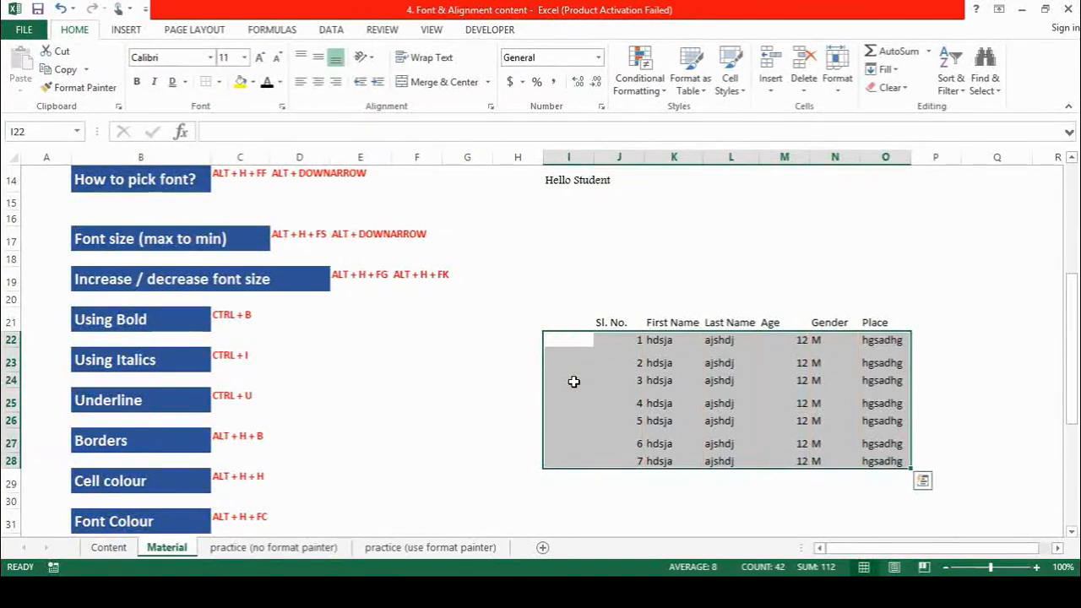
pyautogui.press('Left')
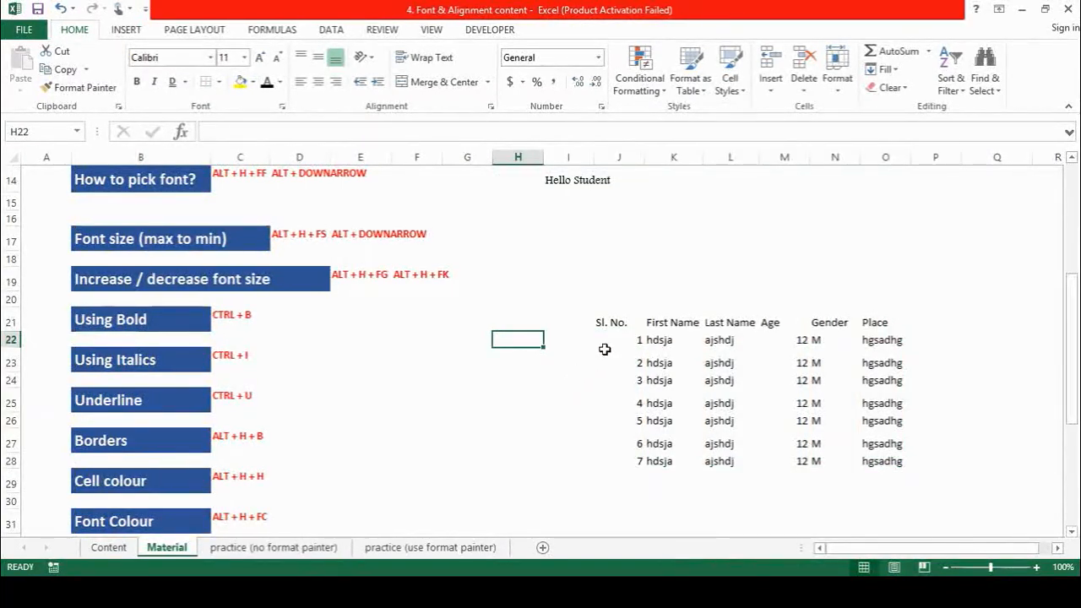